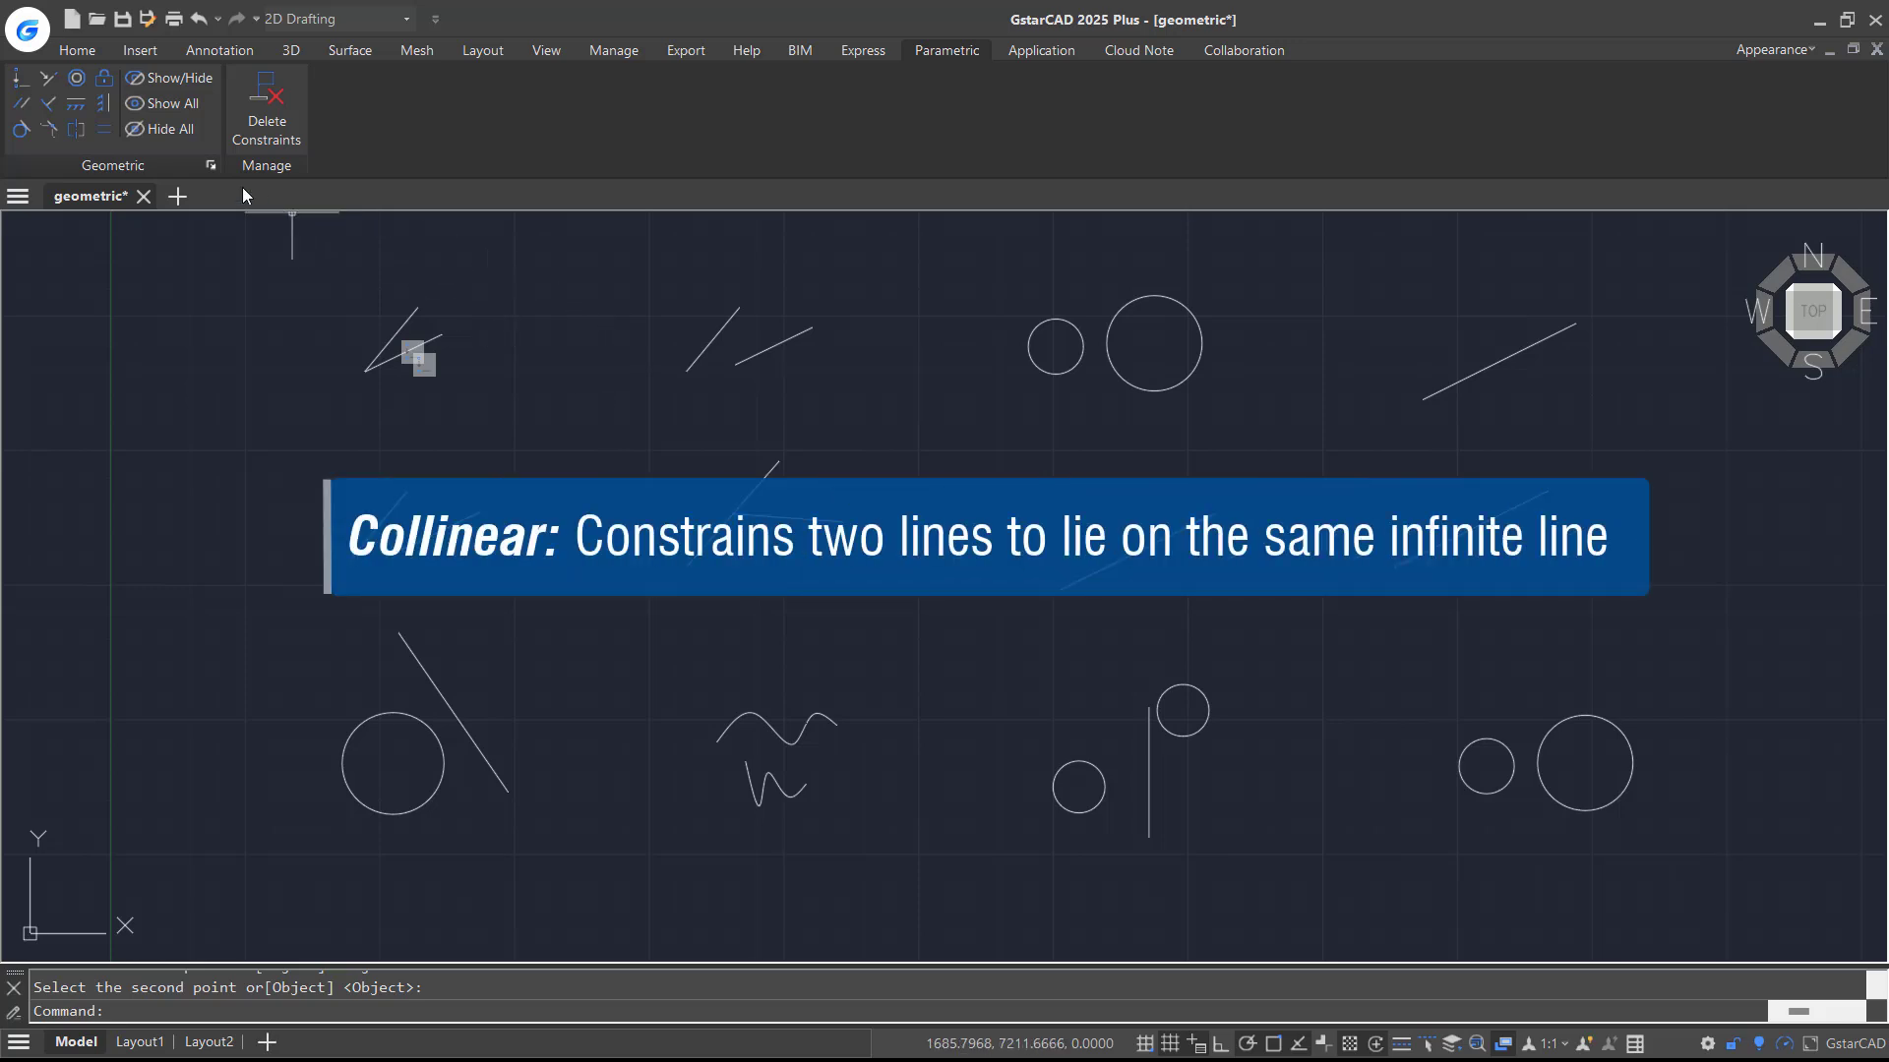
# Apply a Collinear constraint to the two separate lines in the top row, using the steeper line as the first object
pyautogui.click(47, 78)
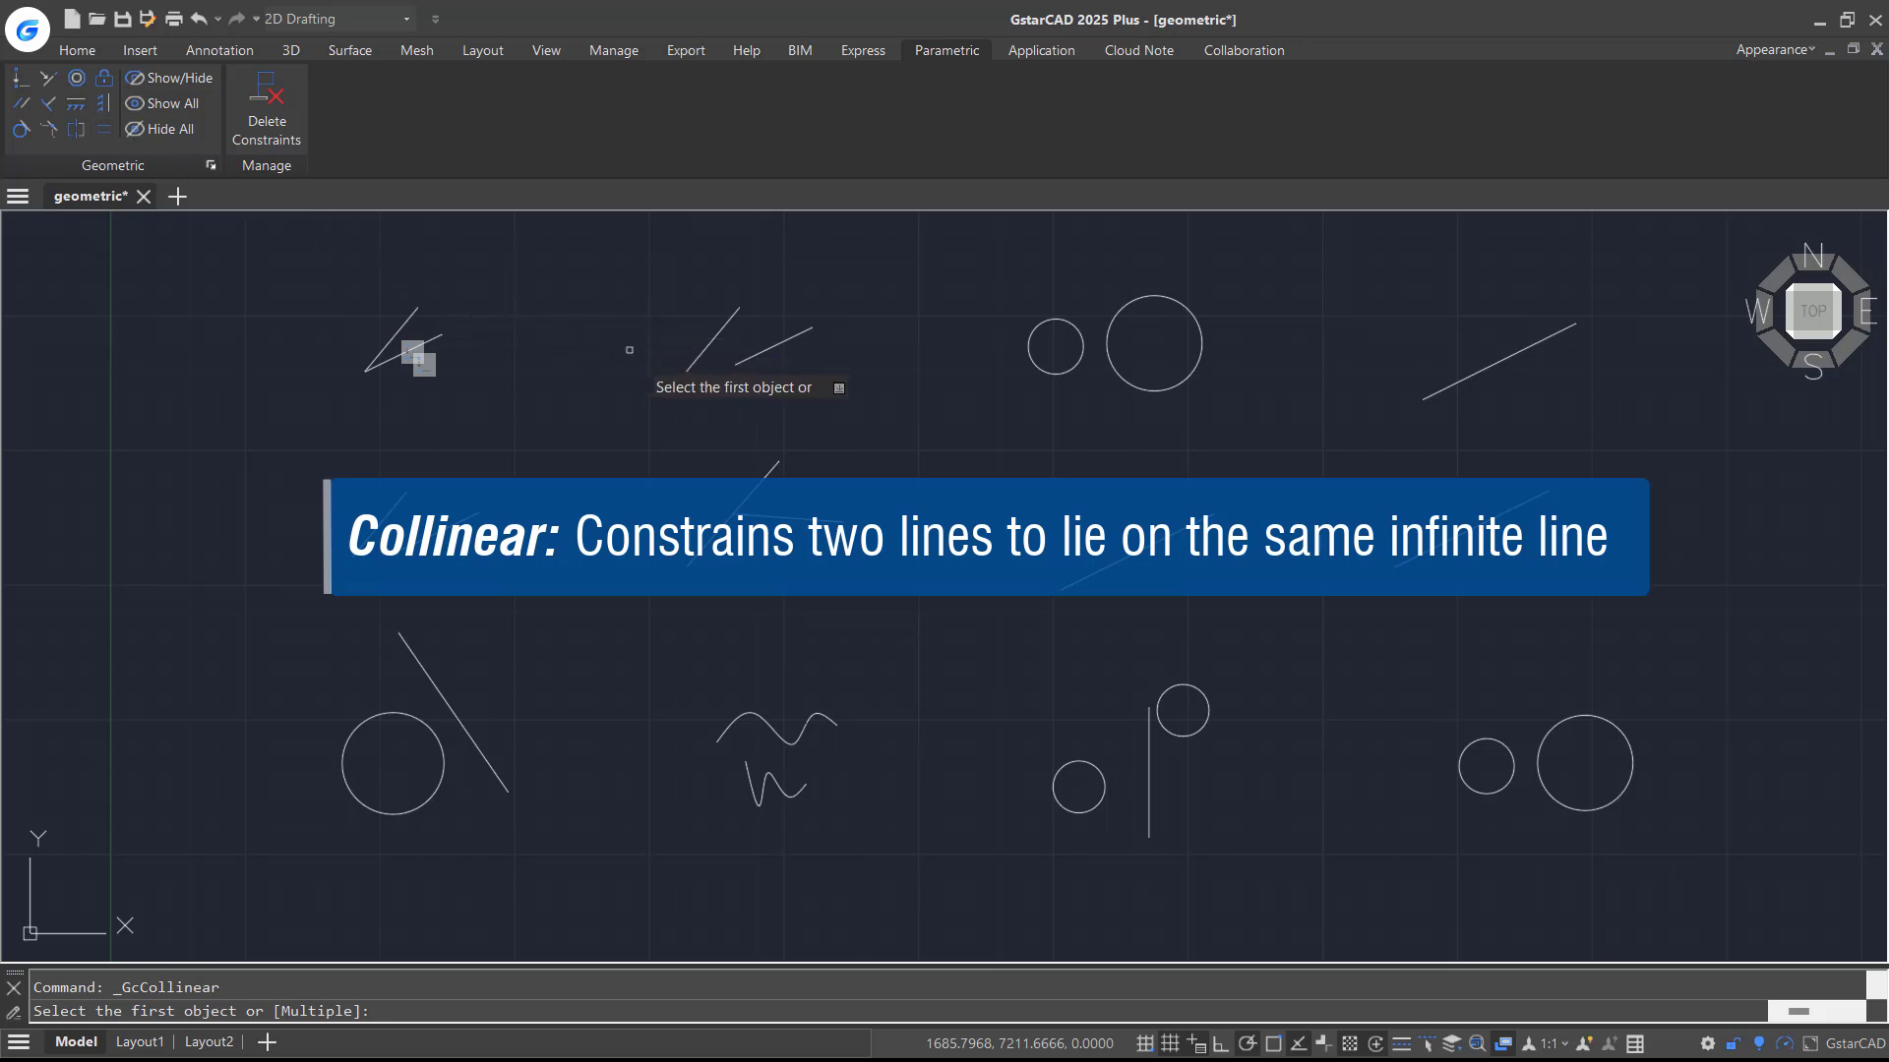
pyautogui.click(708, 348)
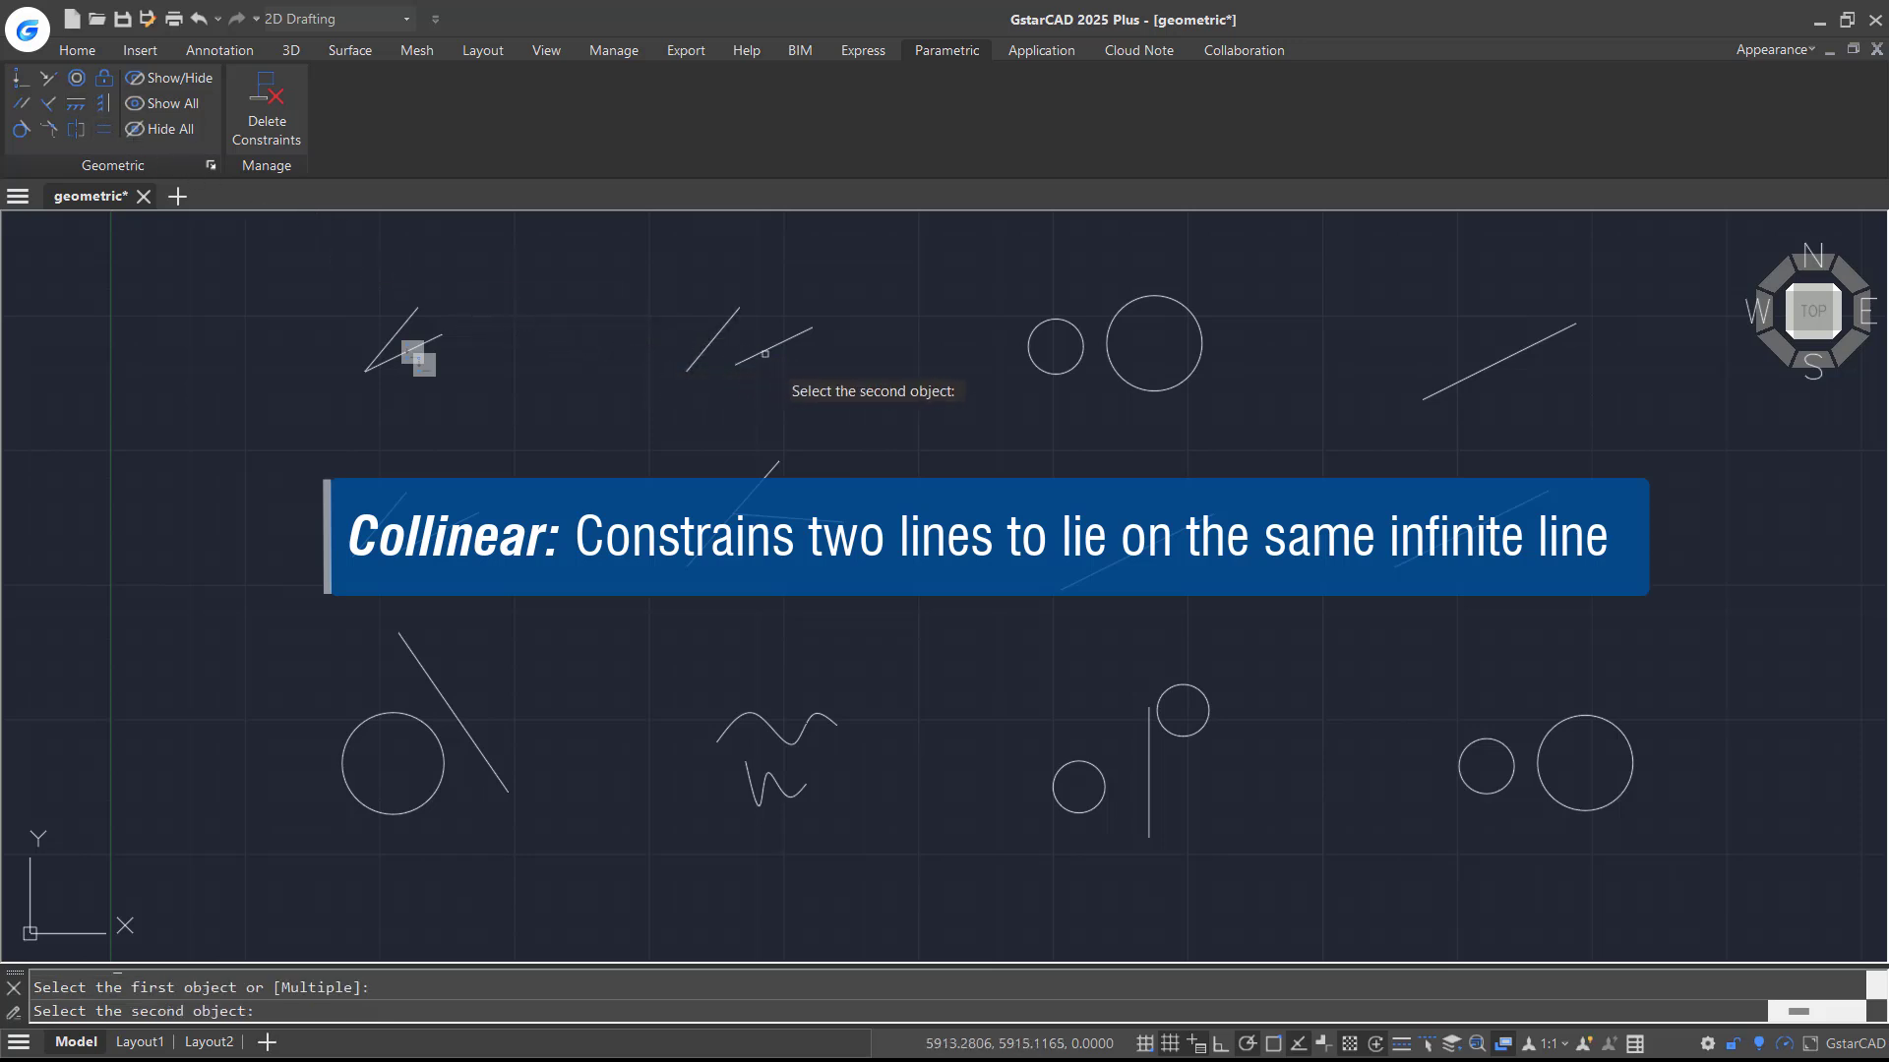
pyautogui.click(767, 351)
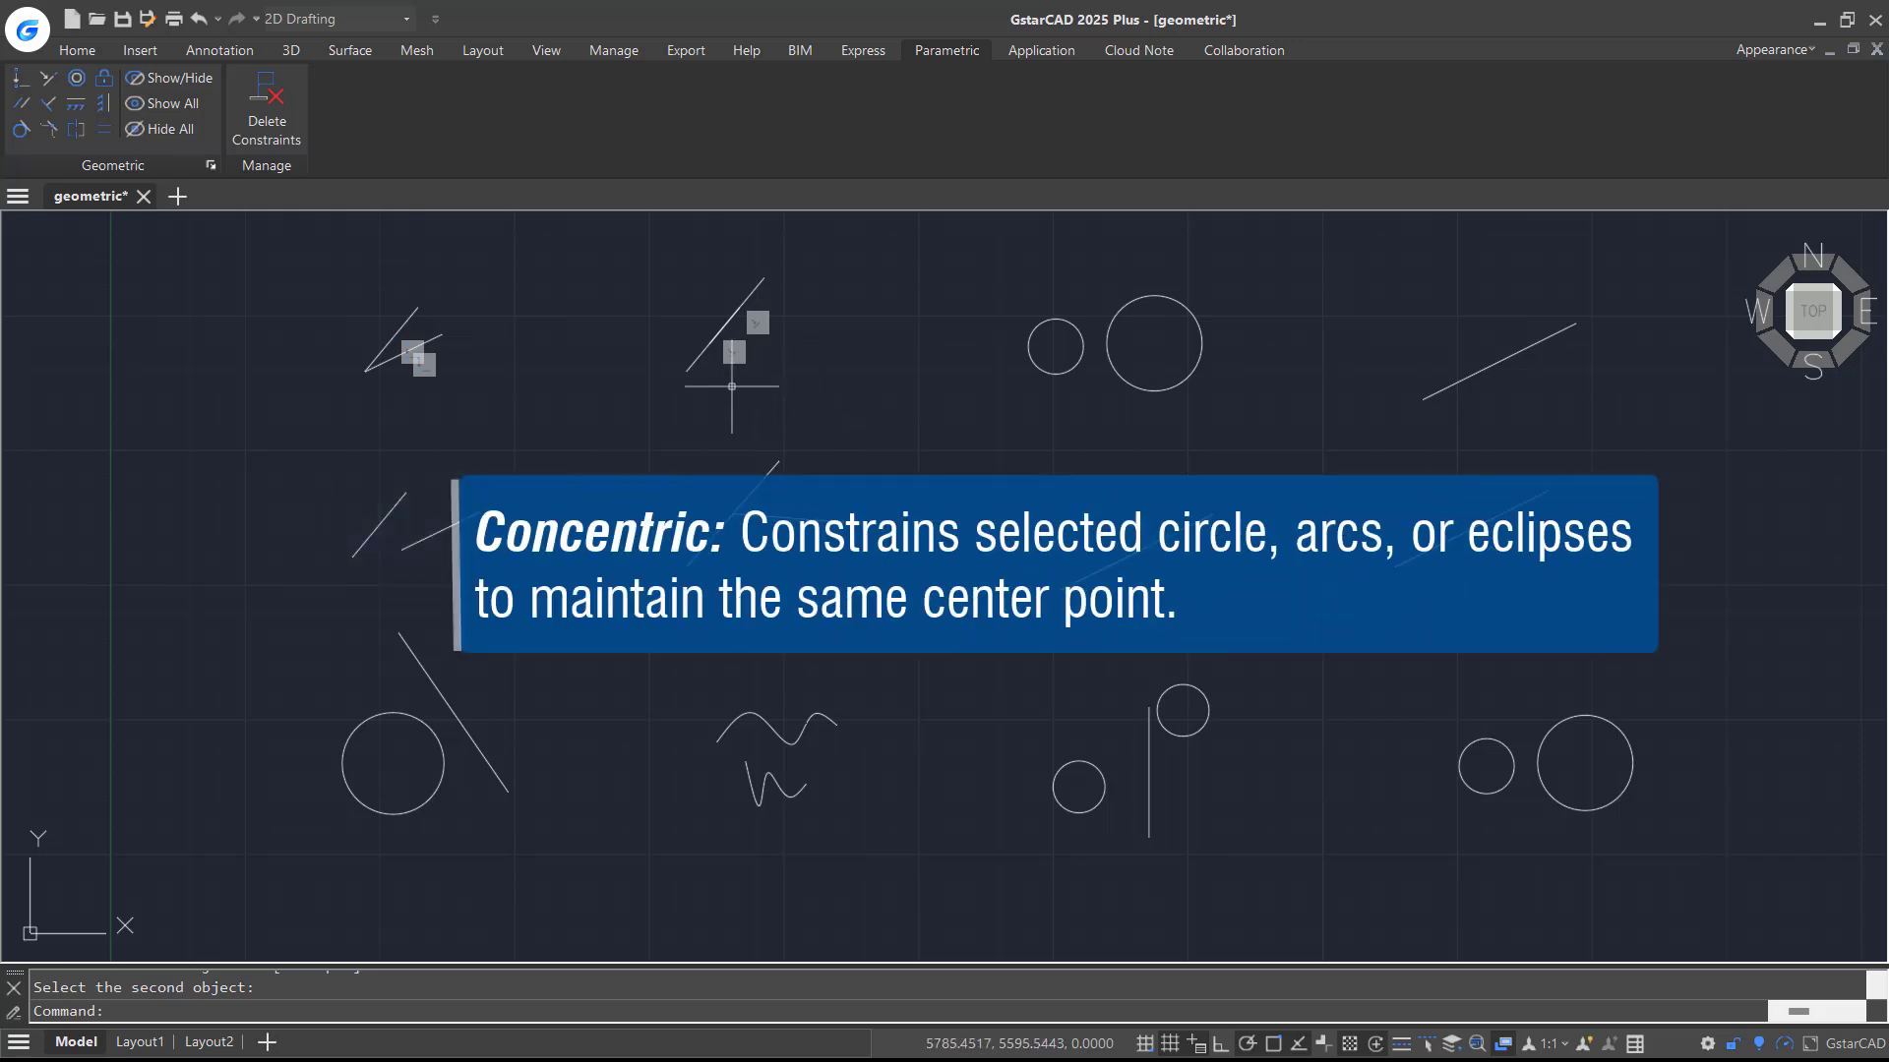
# Make the two top-row circles Concentric, selecting the small circle first and the large circle second
pyautogui.click(71, 81)
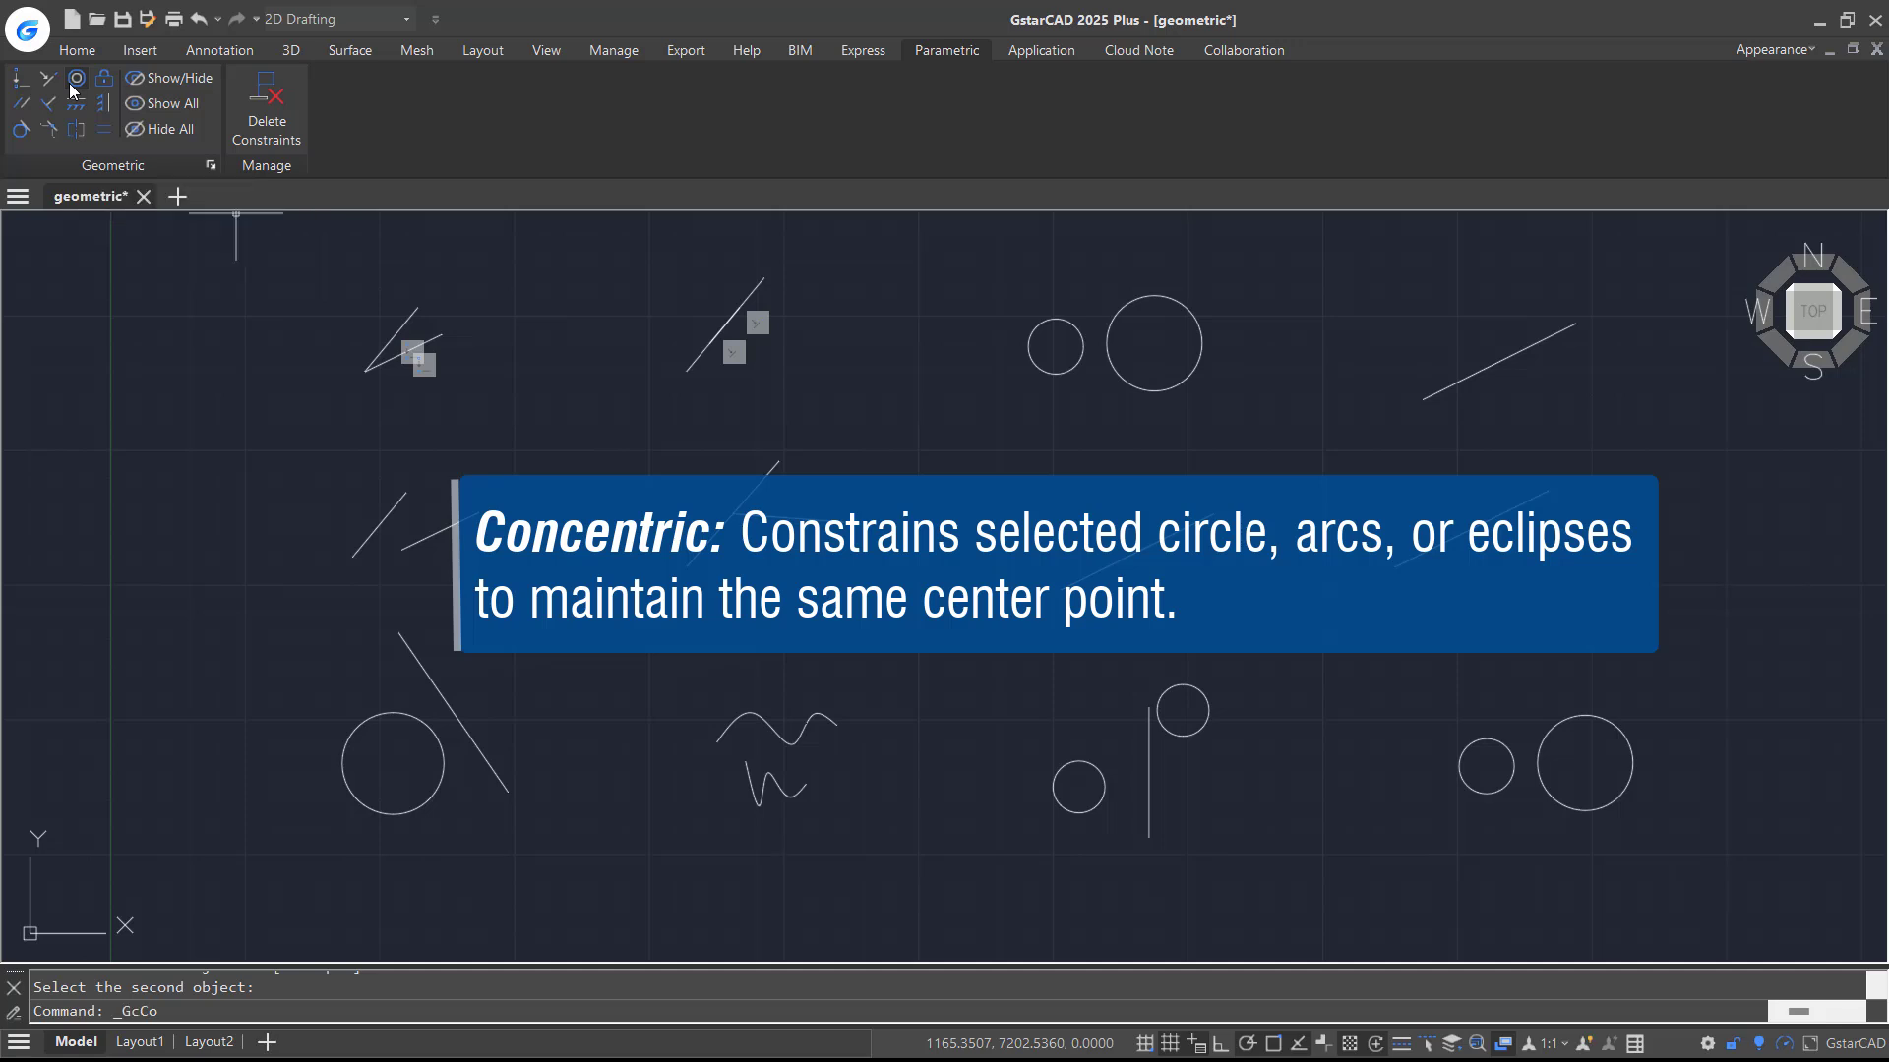
pyautogui.click(1030, 335)
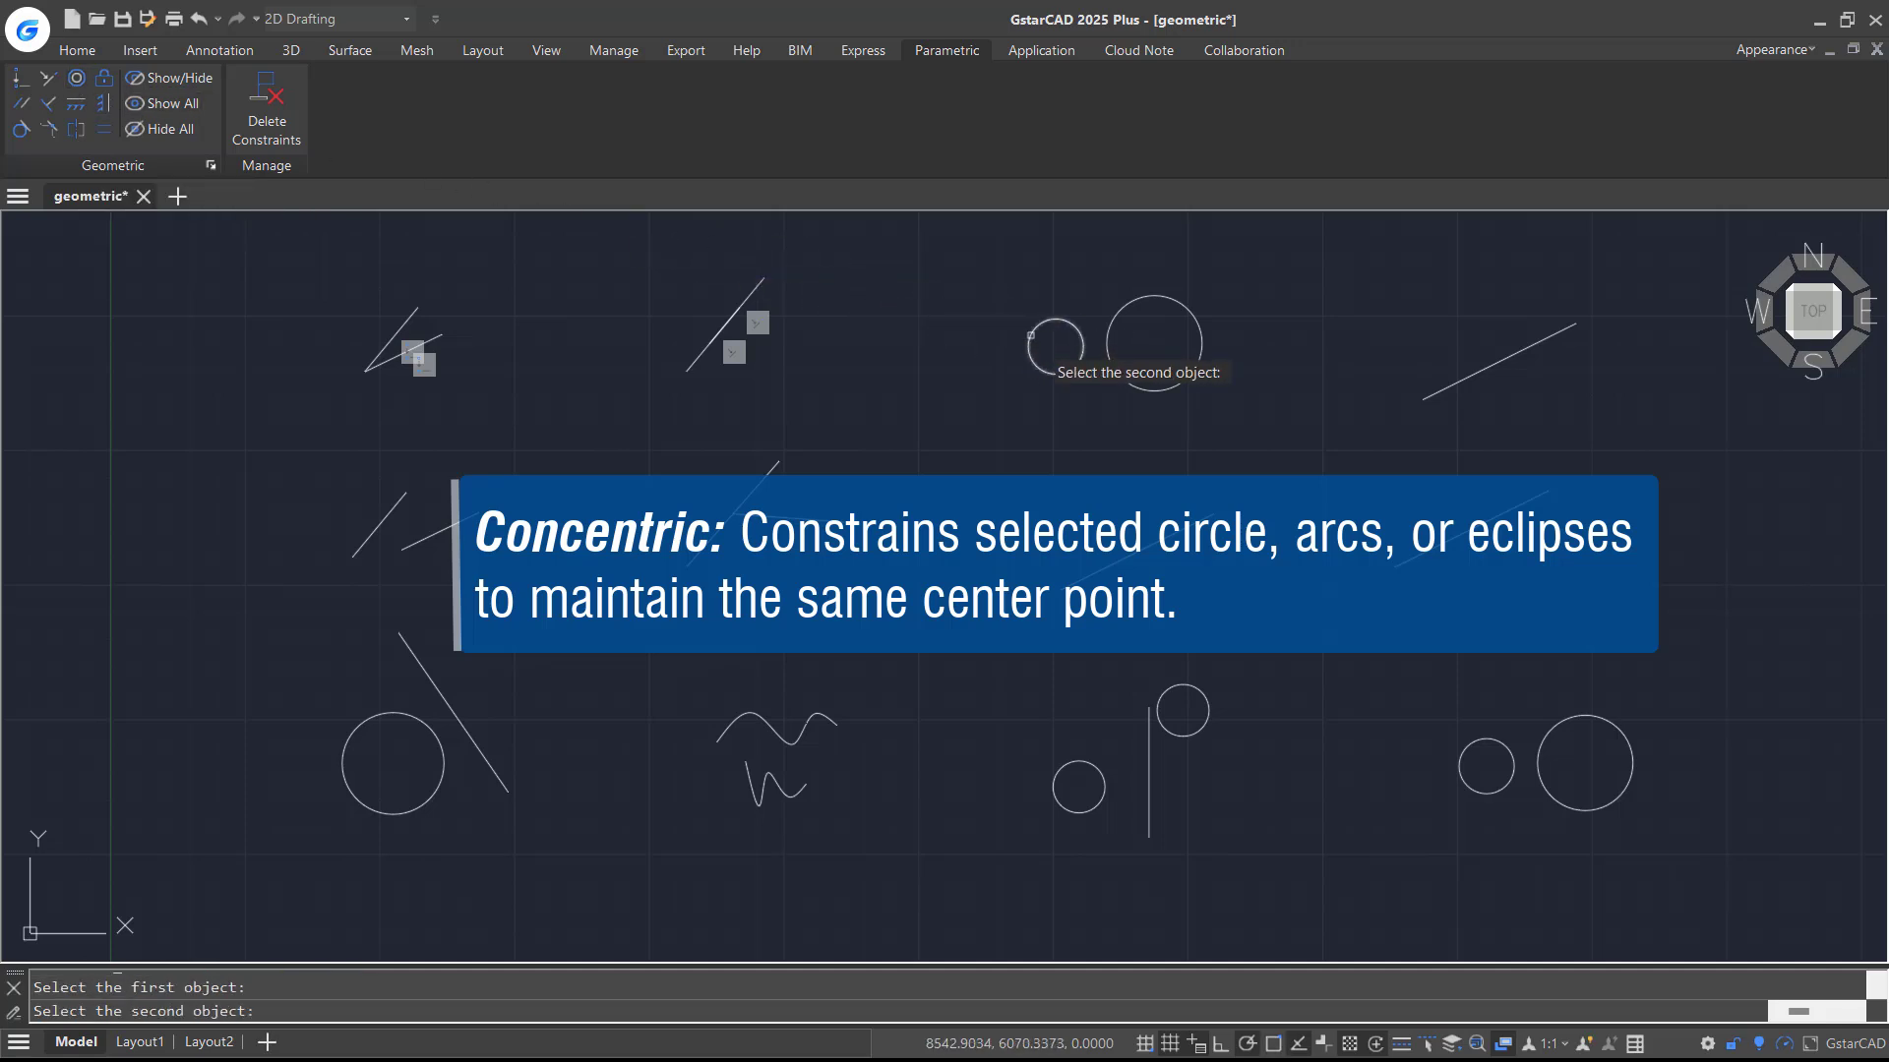
pyautogui.click(1115, 325)
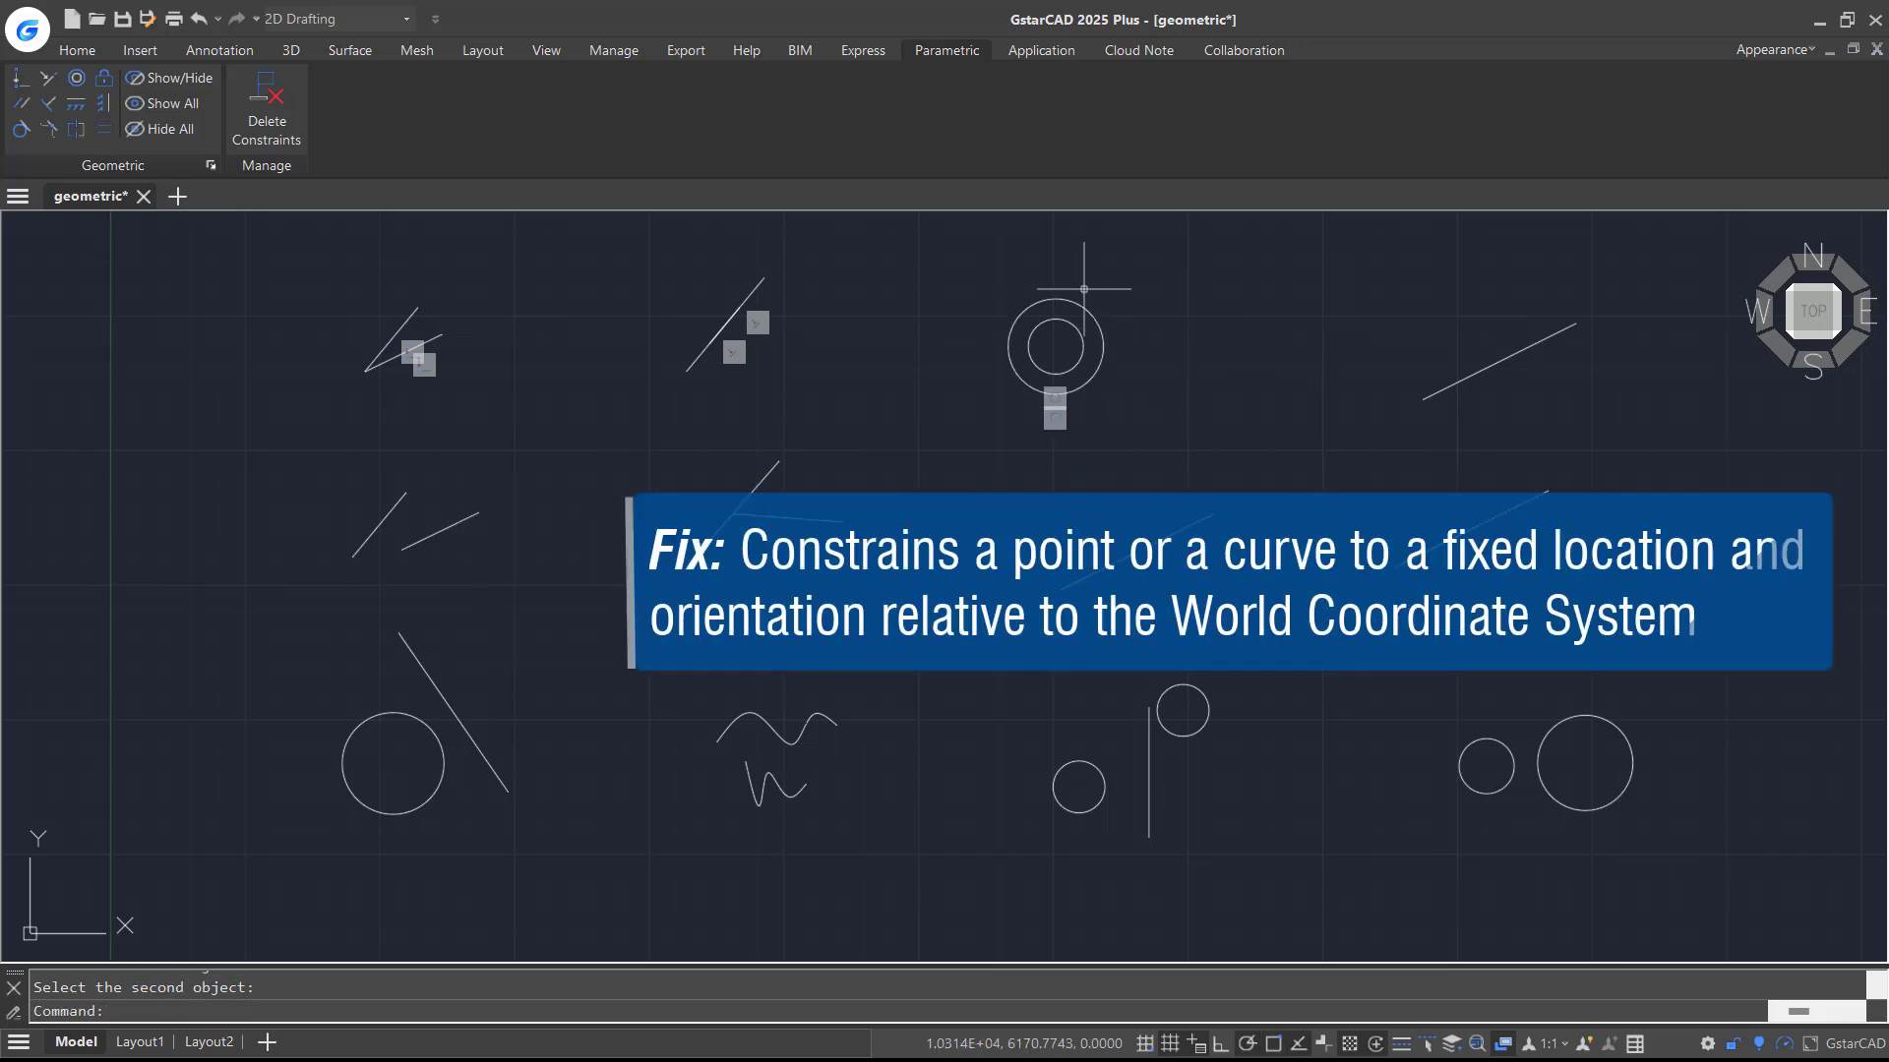
# Apply a Fix constraint to the midpoint of the rightmost top-row line, and stretch its upper end downward to swing the line about that point
pyautogui.click(104, 79)
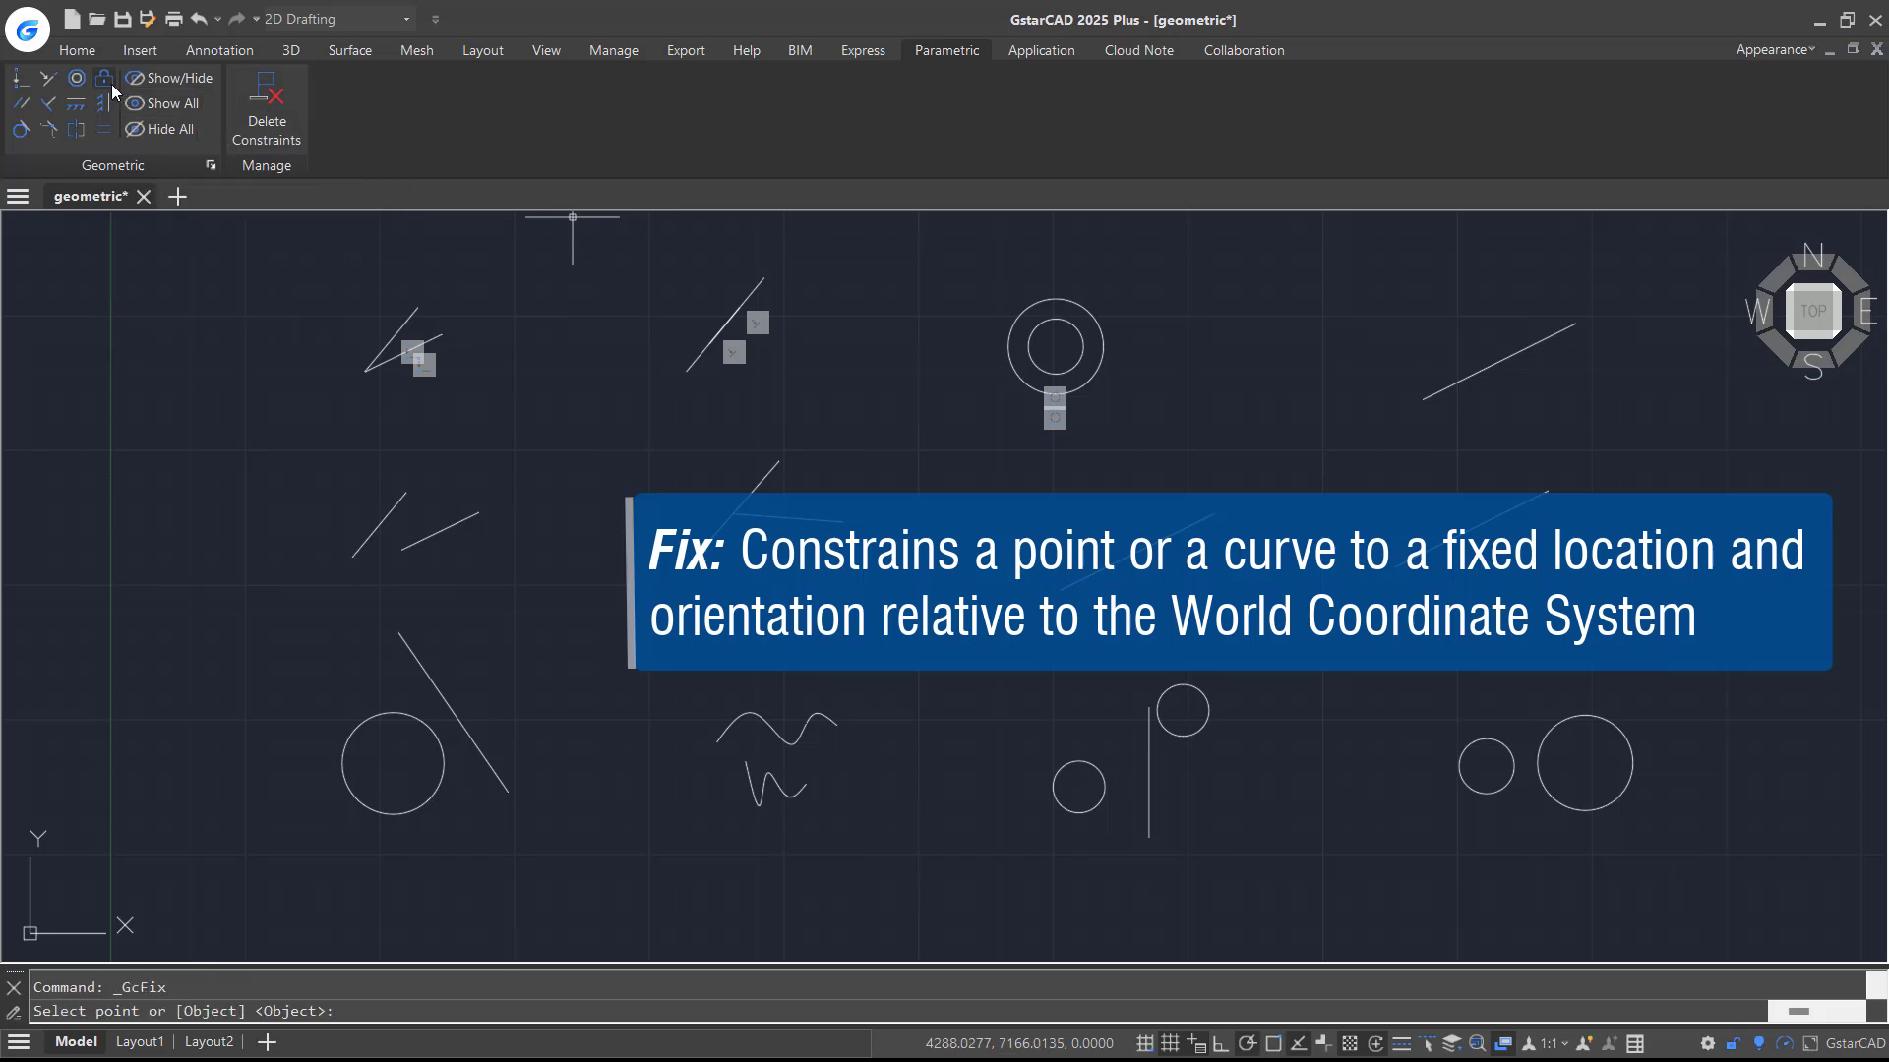
pyautogui.click(1494, 364)
pyautogui.click(1623, 297)
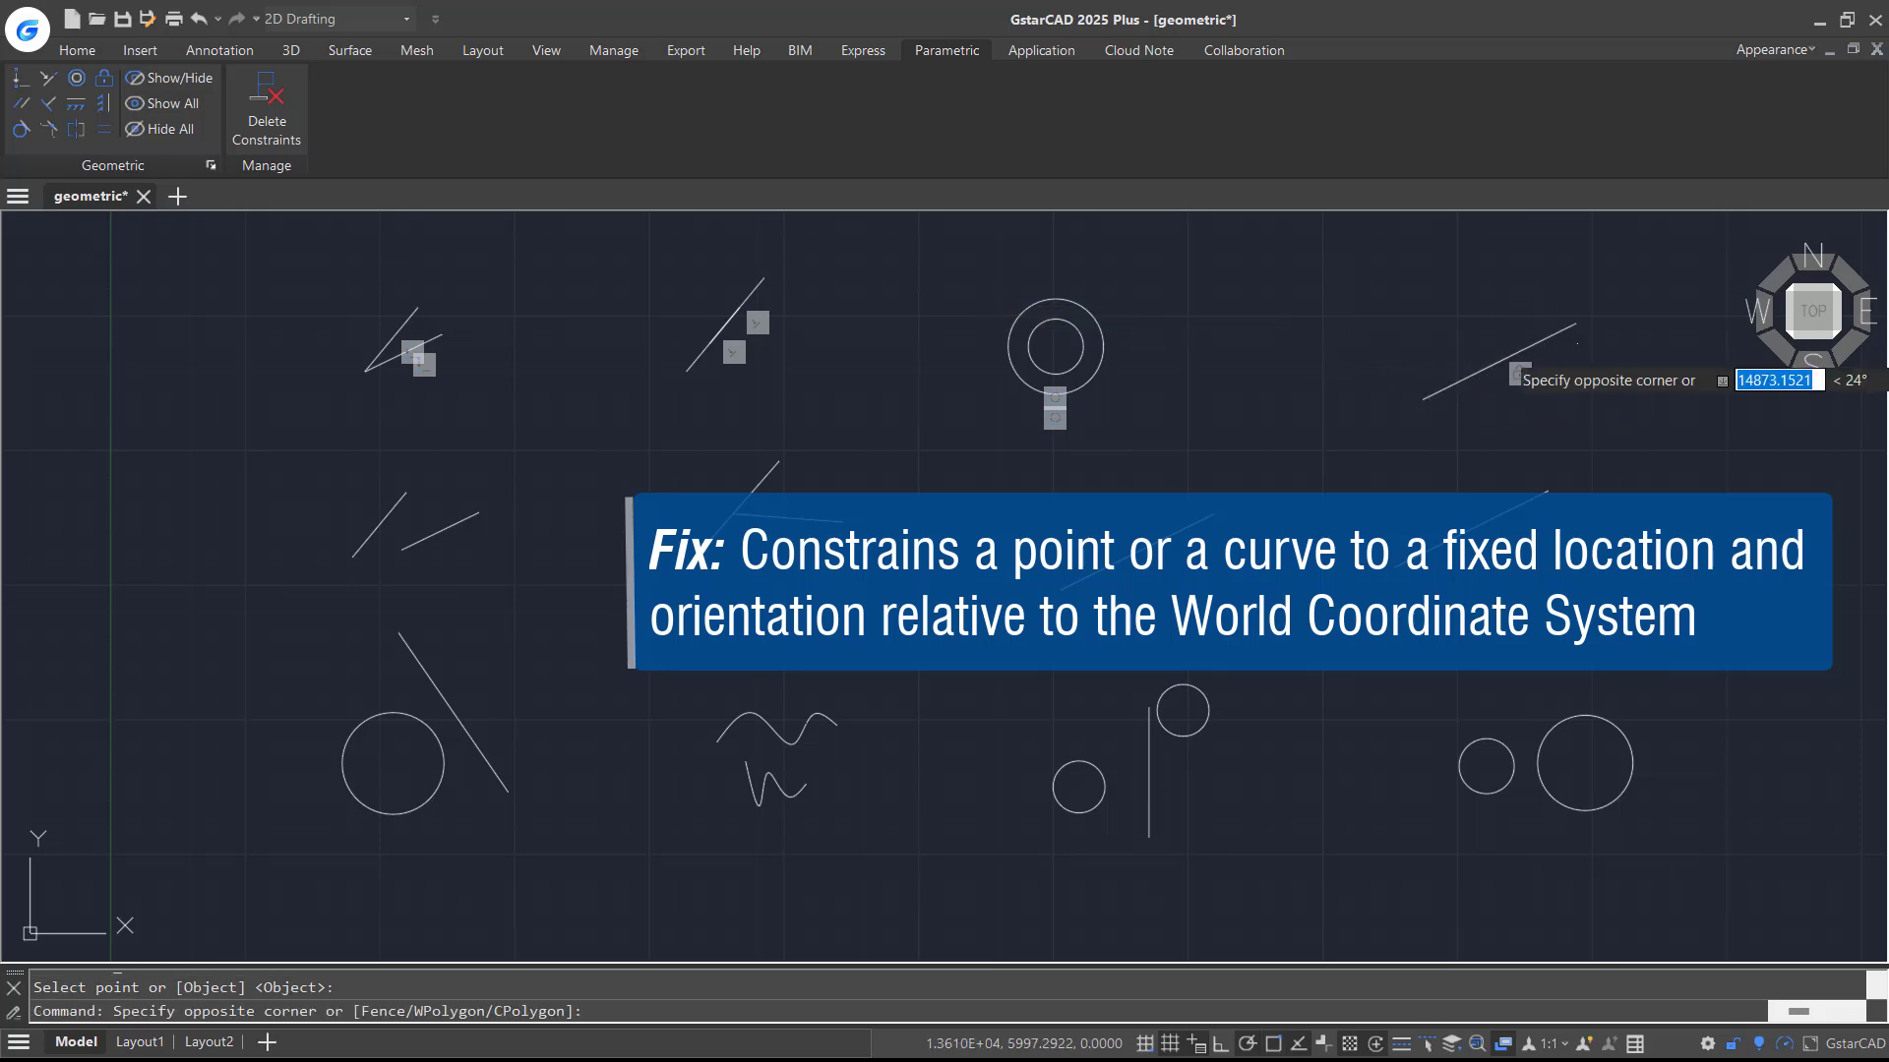
pyautogui.click(1567, 318)
pyautogui.click(1576, 323)
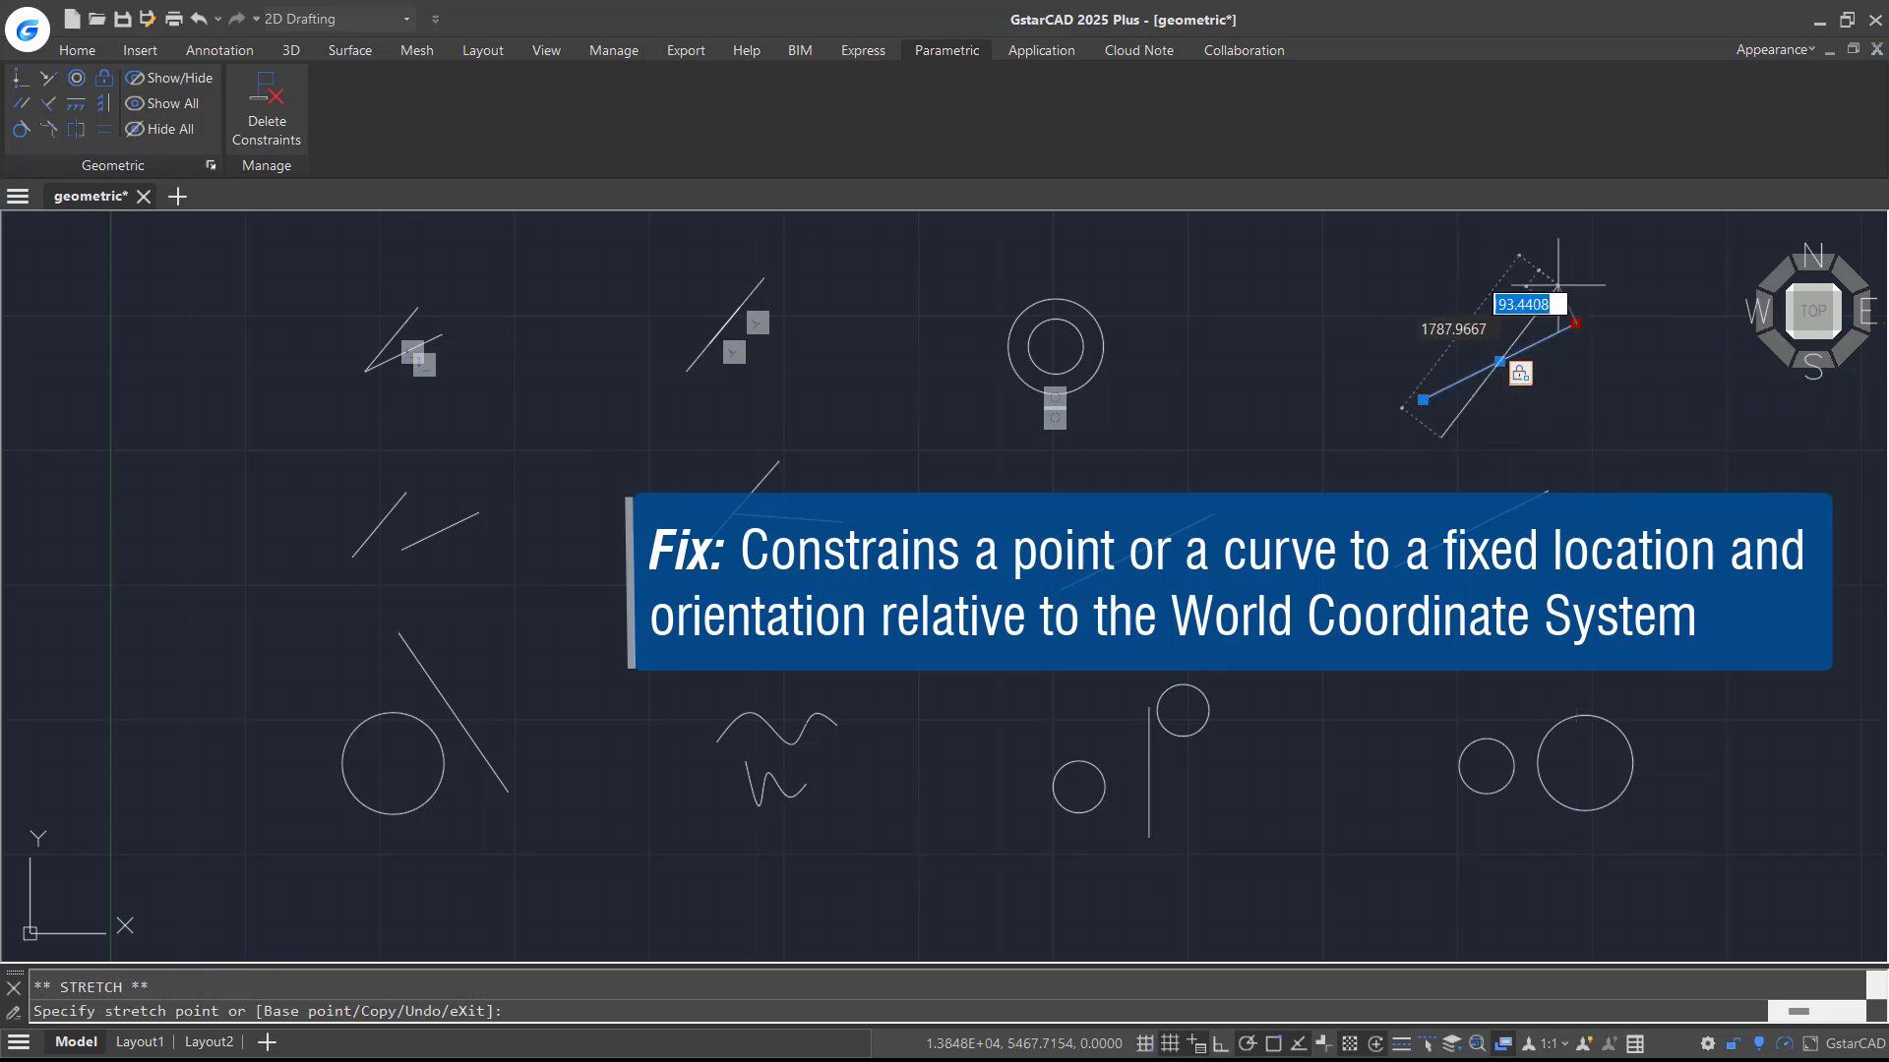
pyautogui.click(1597, 393)
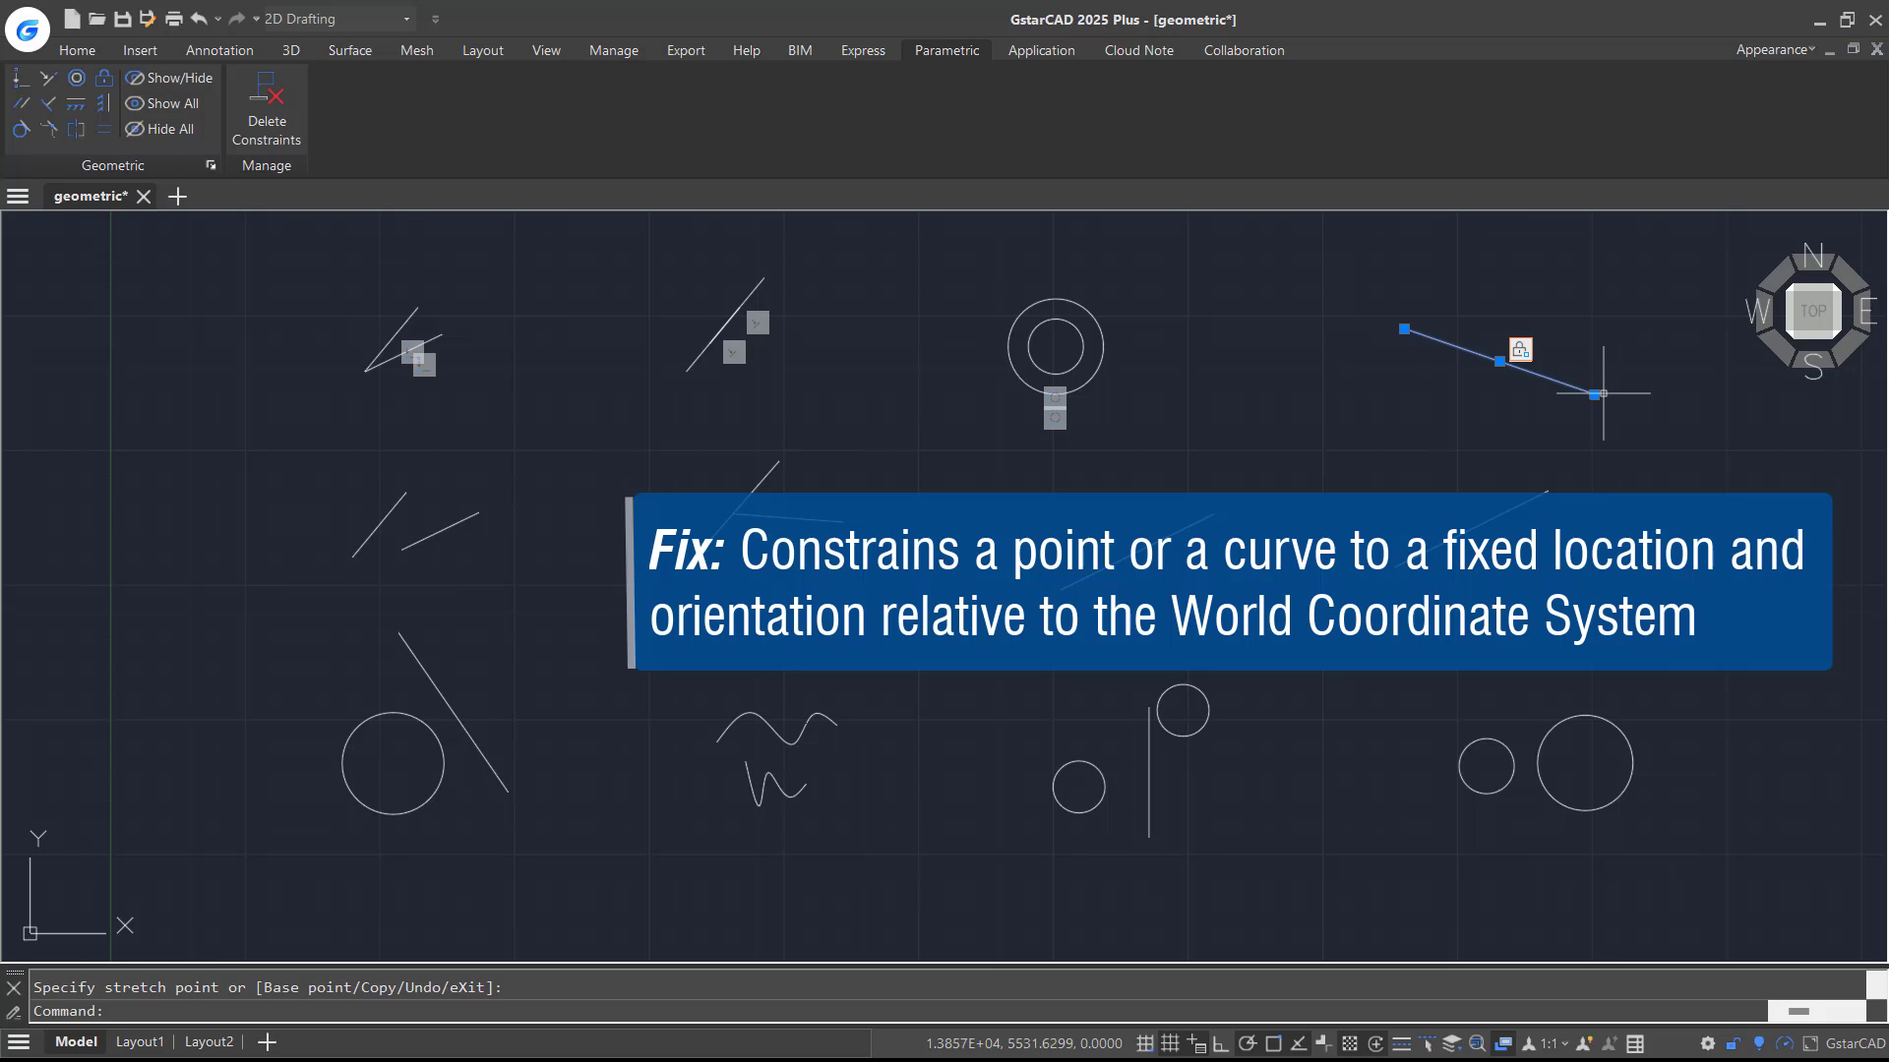
pyautogui.press('Escape')
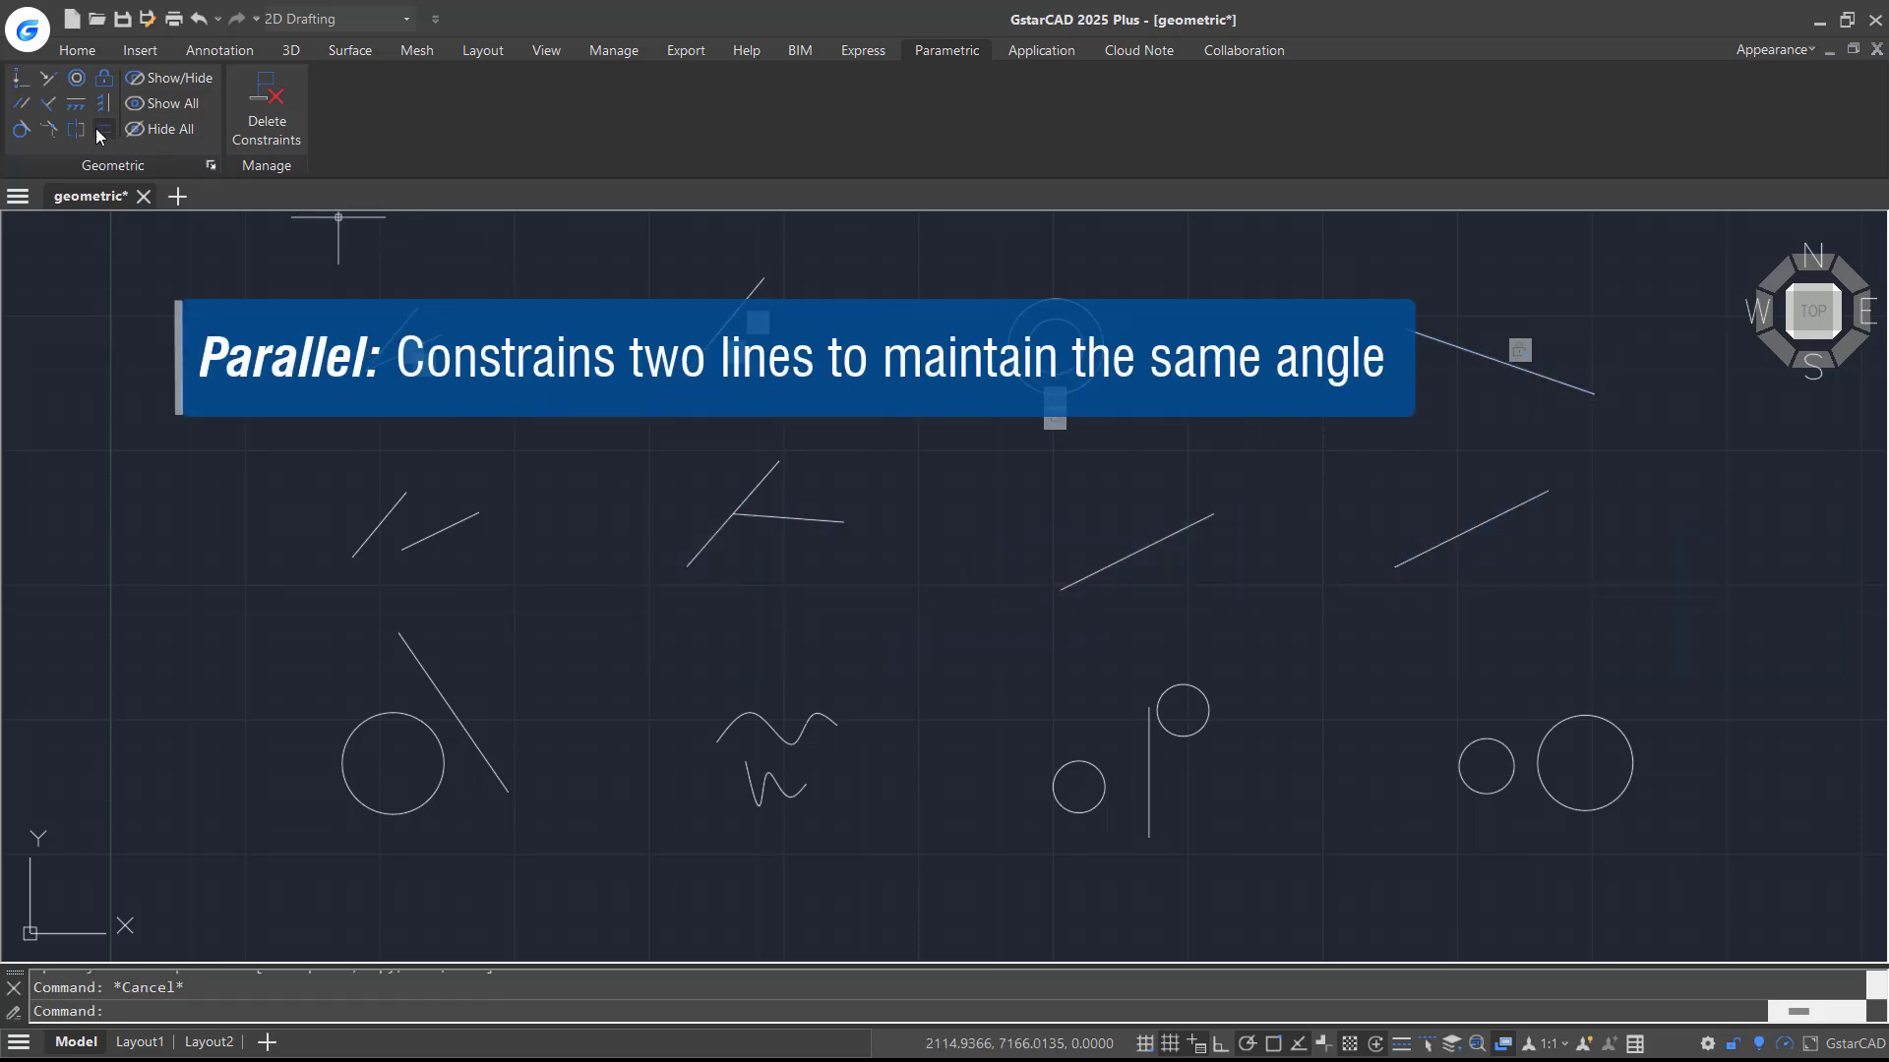
# Apply a Parallel constraint to the first pair of lines in the middle row, using the steeper line as the first object
pyautogui.click(32, 109)
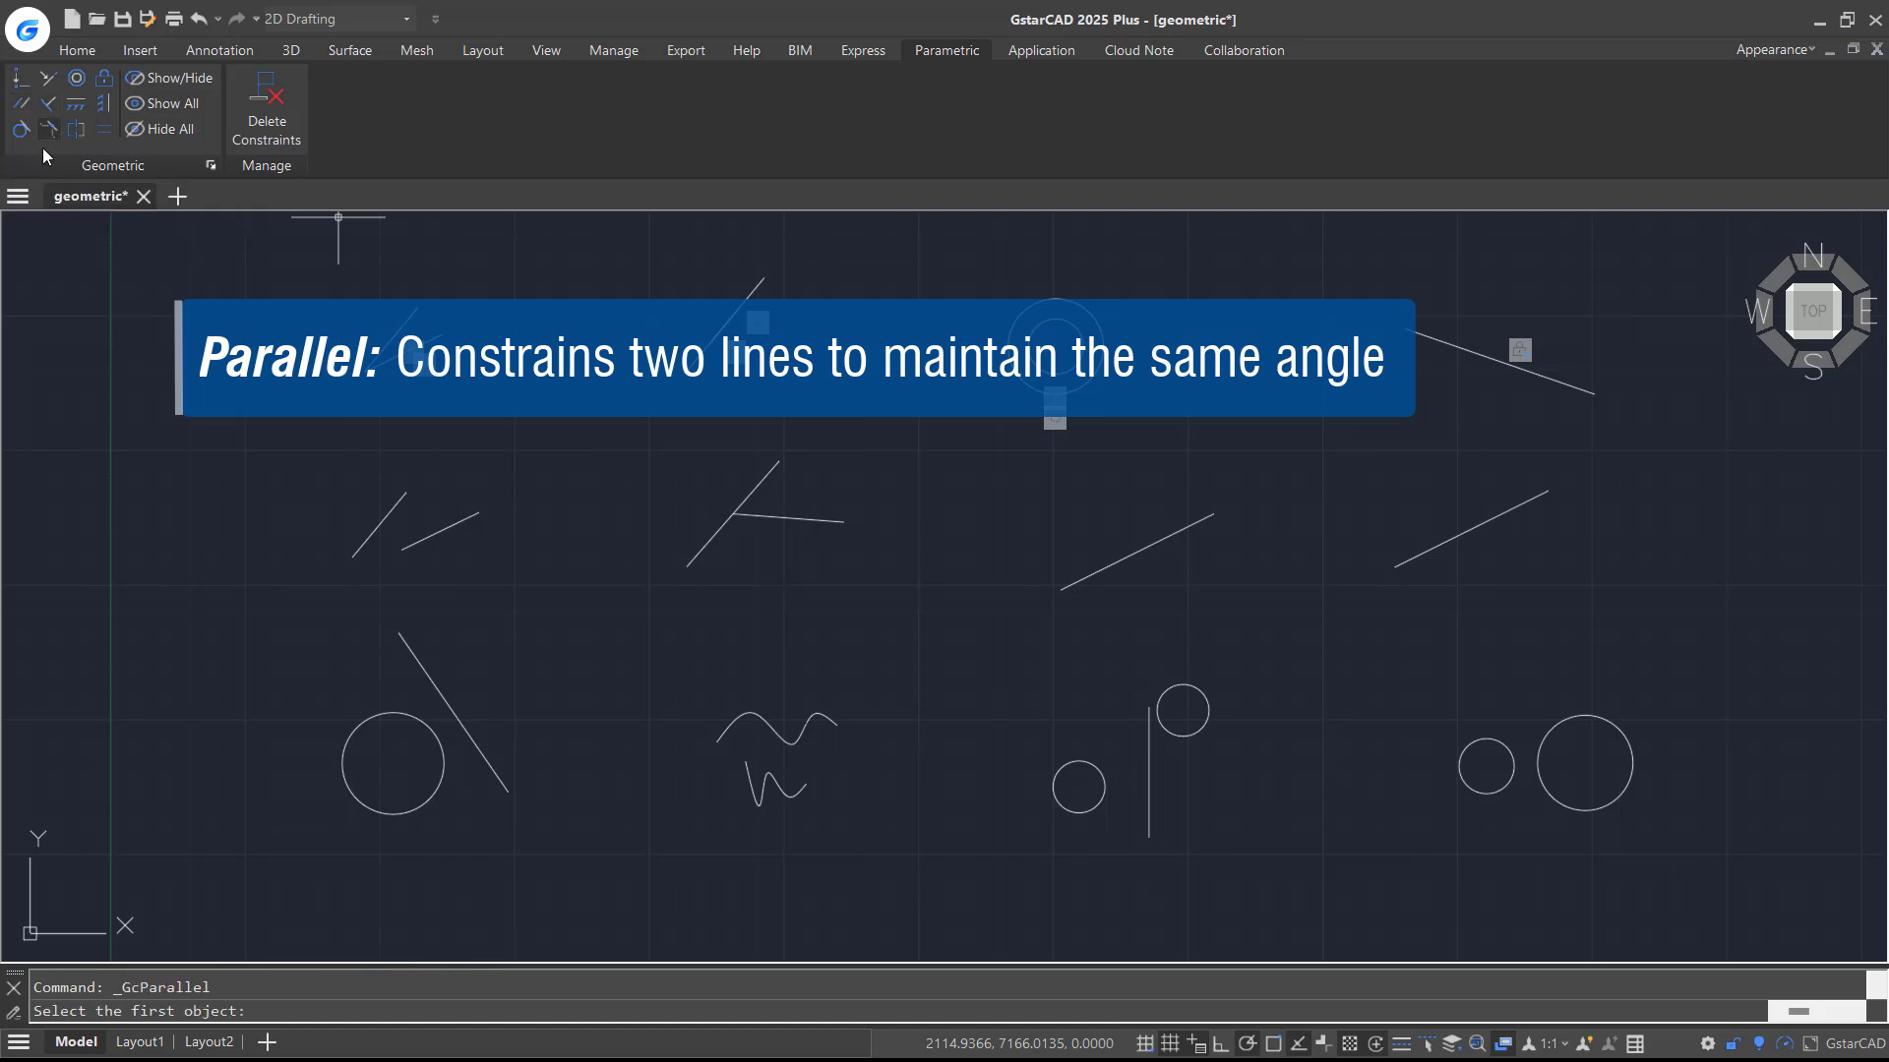
pyautogui.click(375, 530)
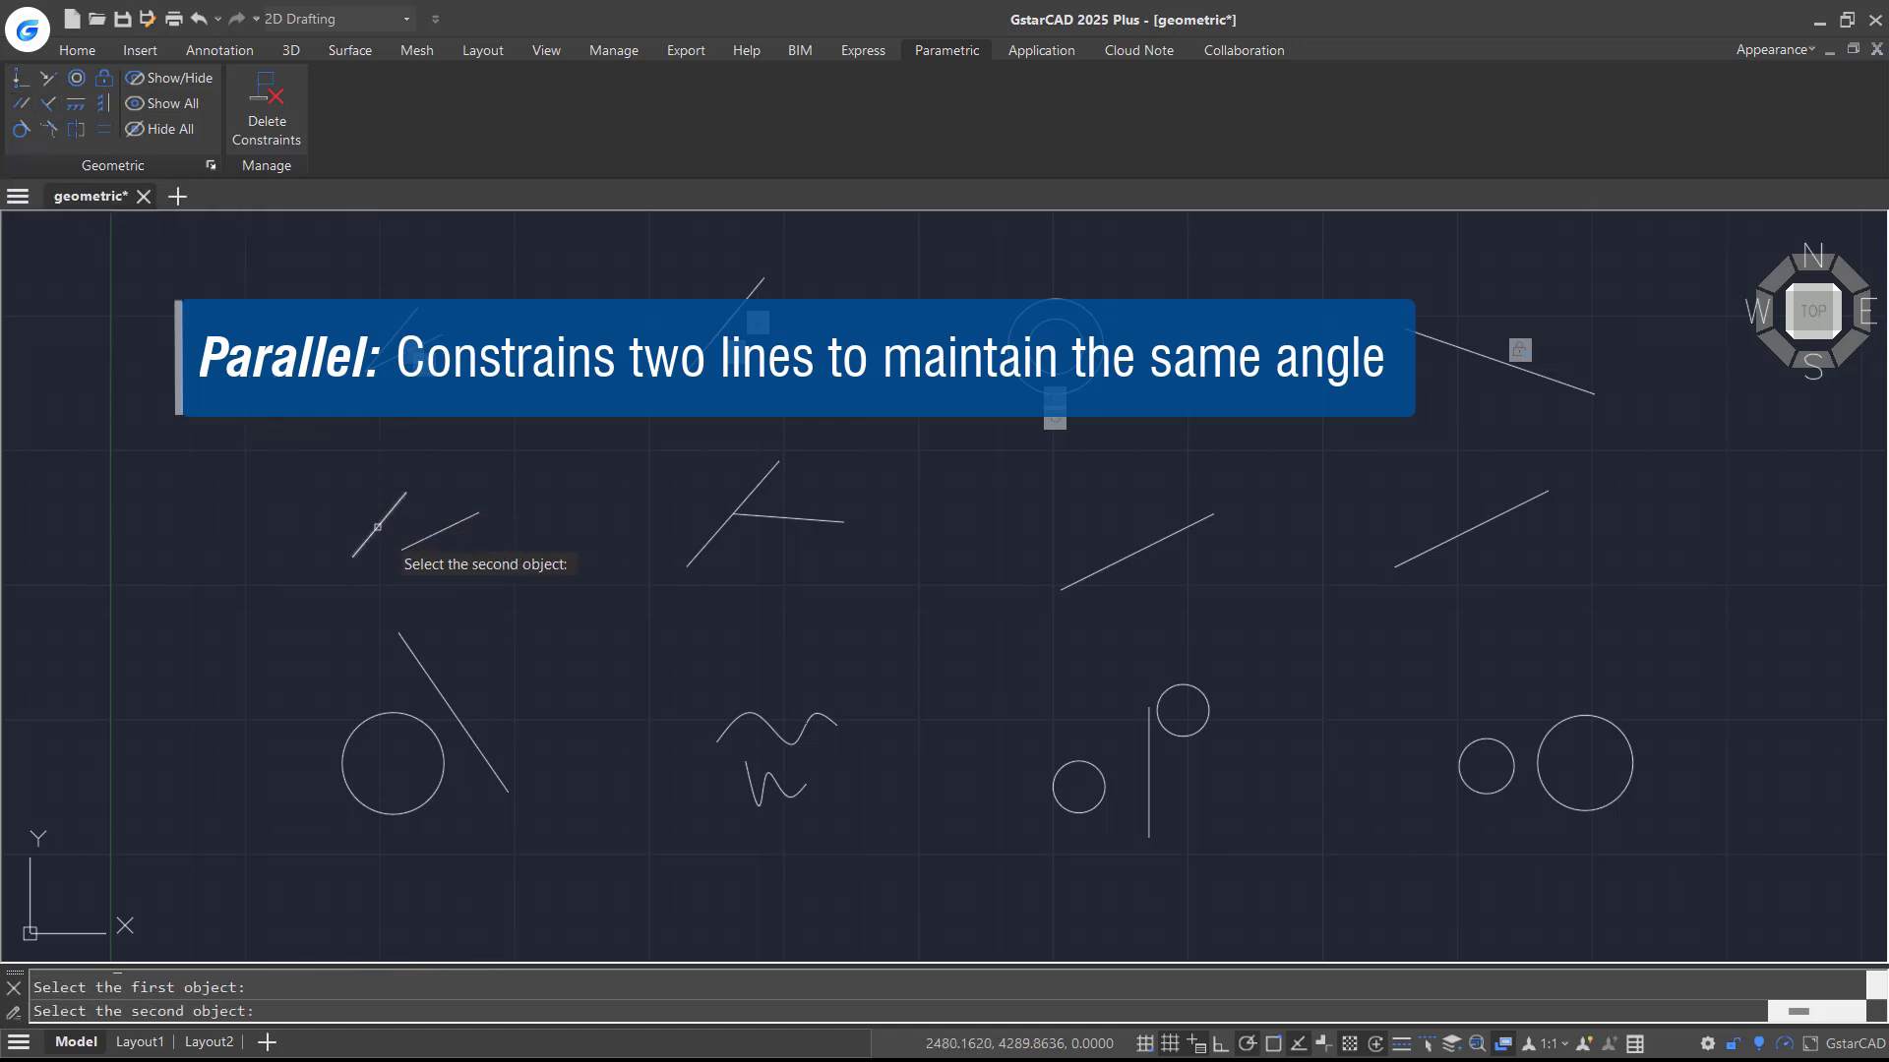
pyautogui.click(430, 533)
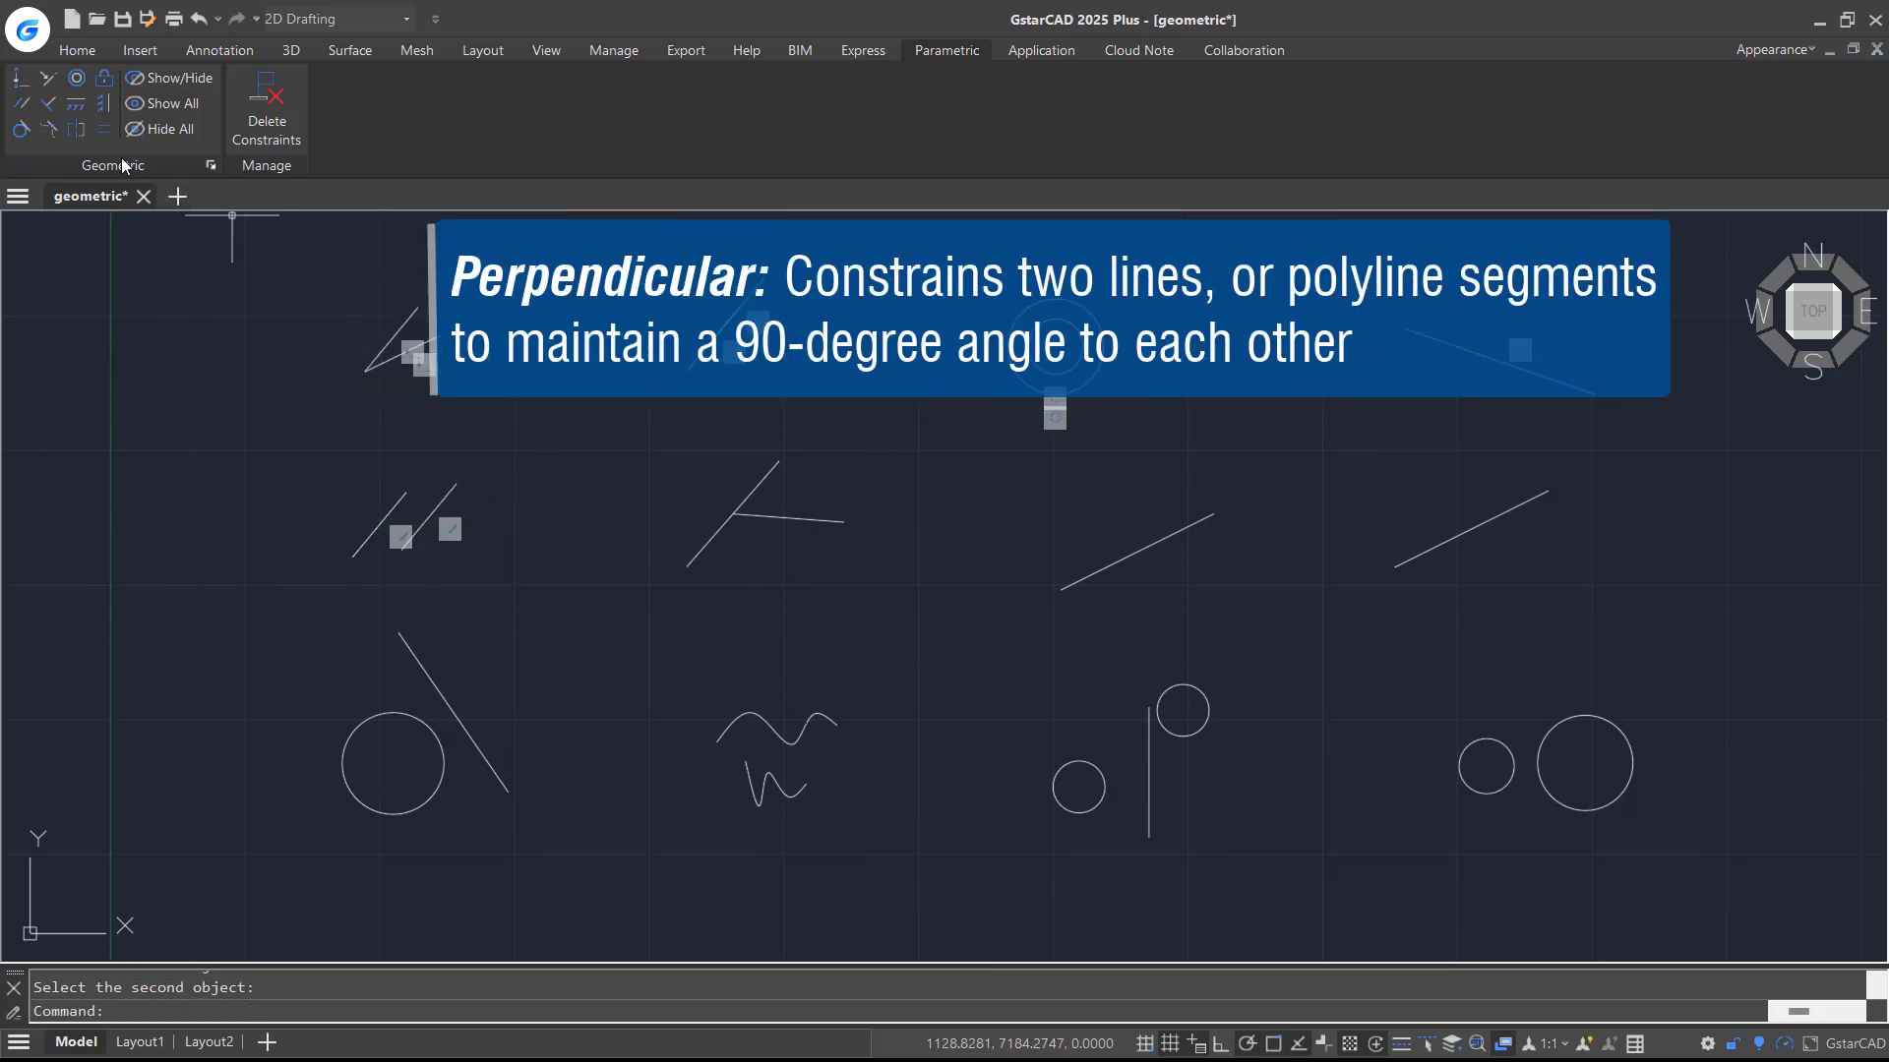
# Constrain the shorter branching line in the middle row to be Perpendicular to the long slanted line it meets
pyautogui.click(55, 112)
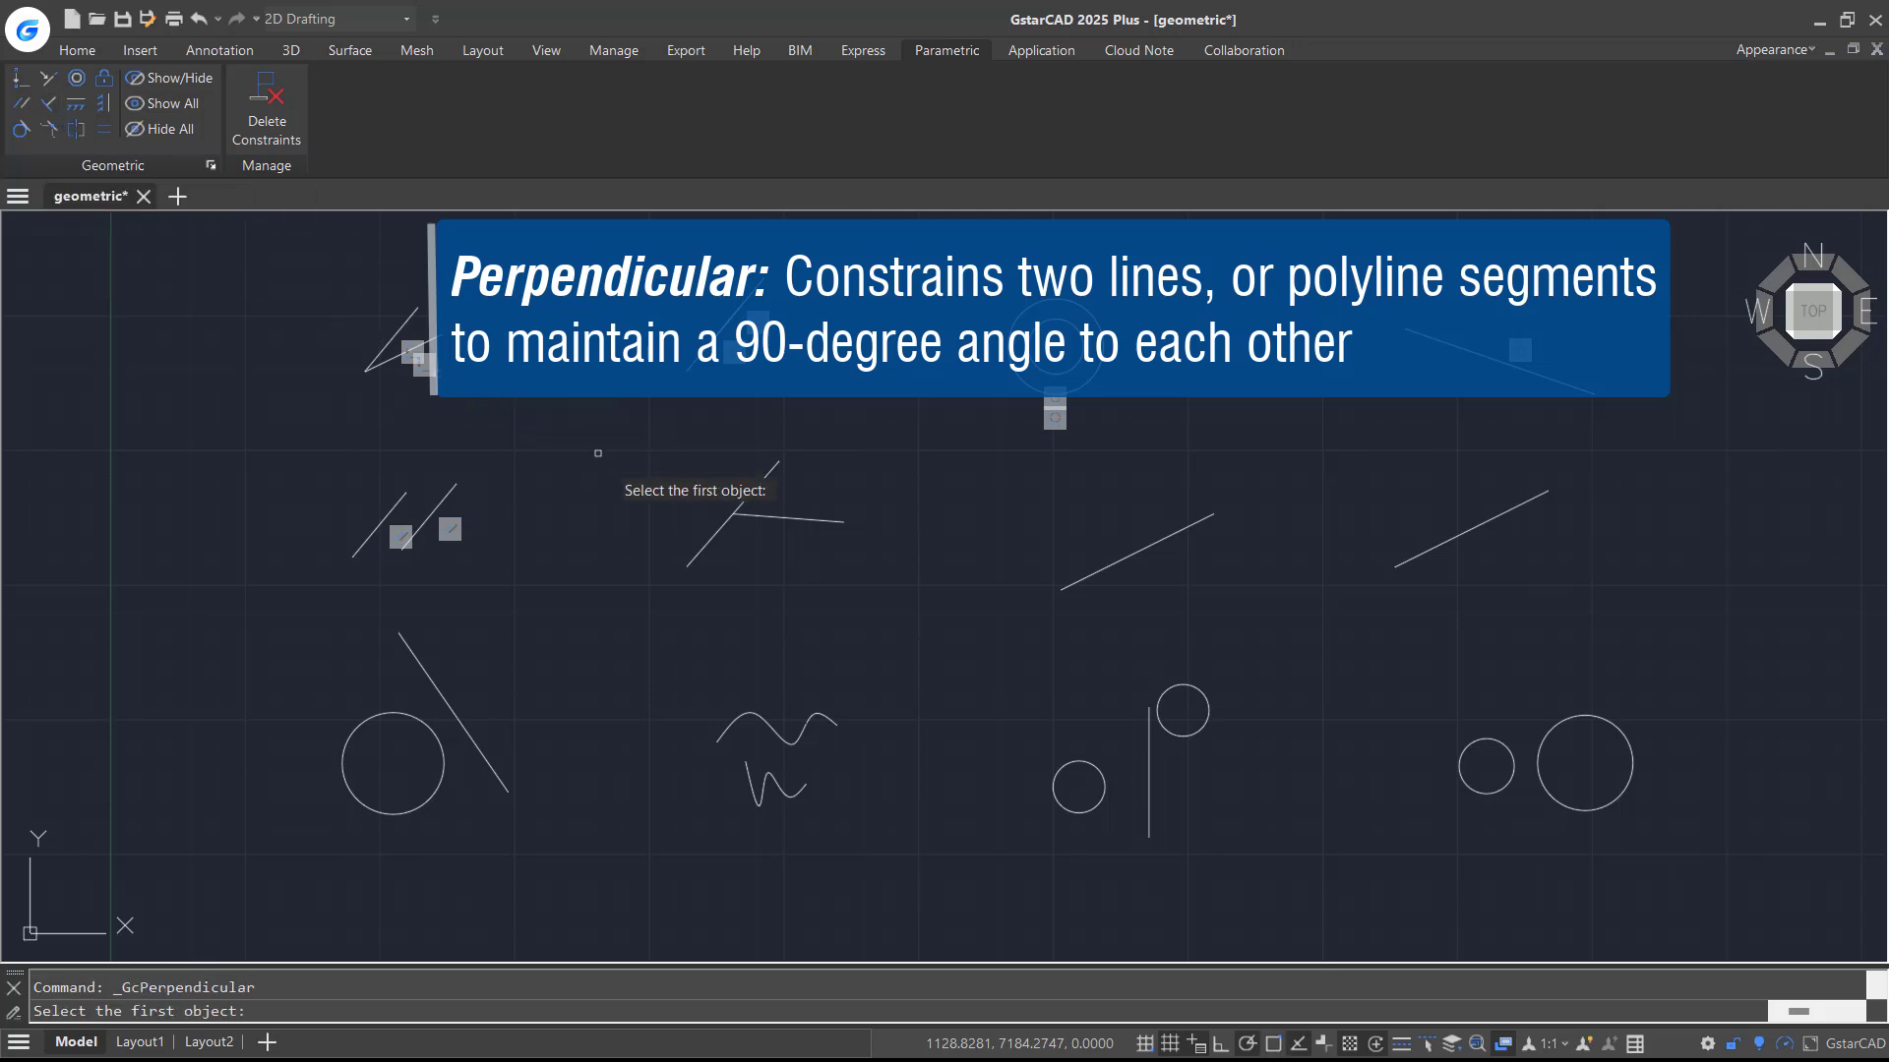
pyautogui.click(745, 500)
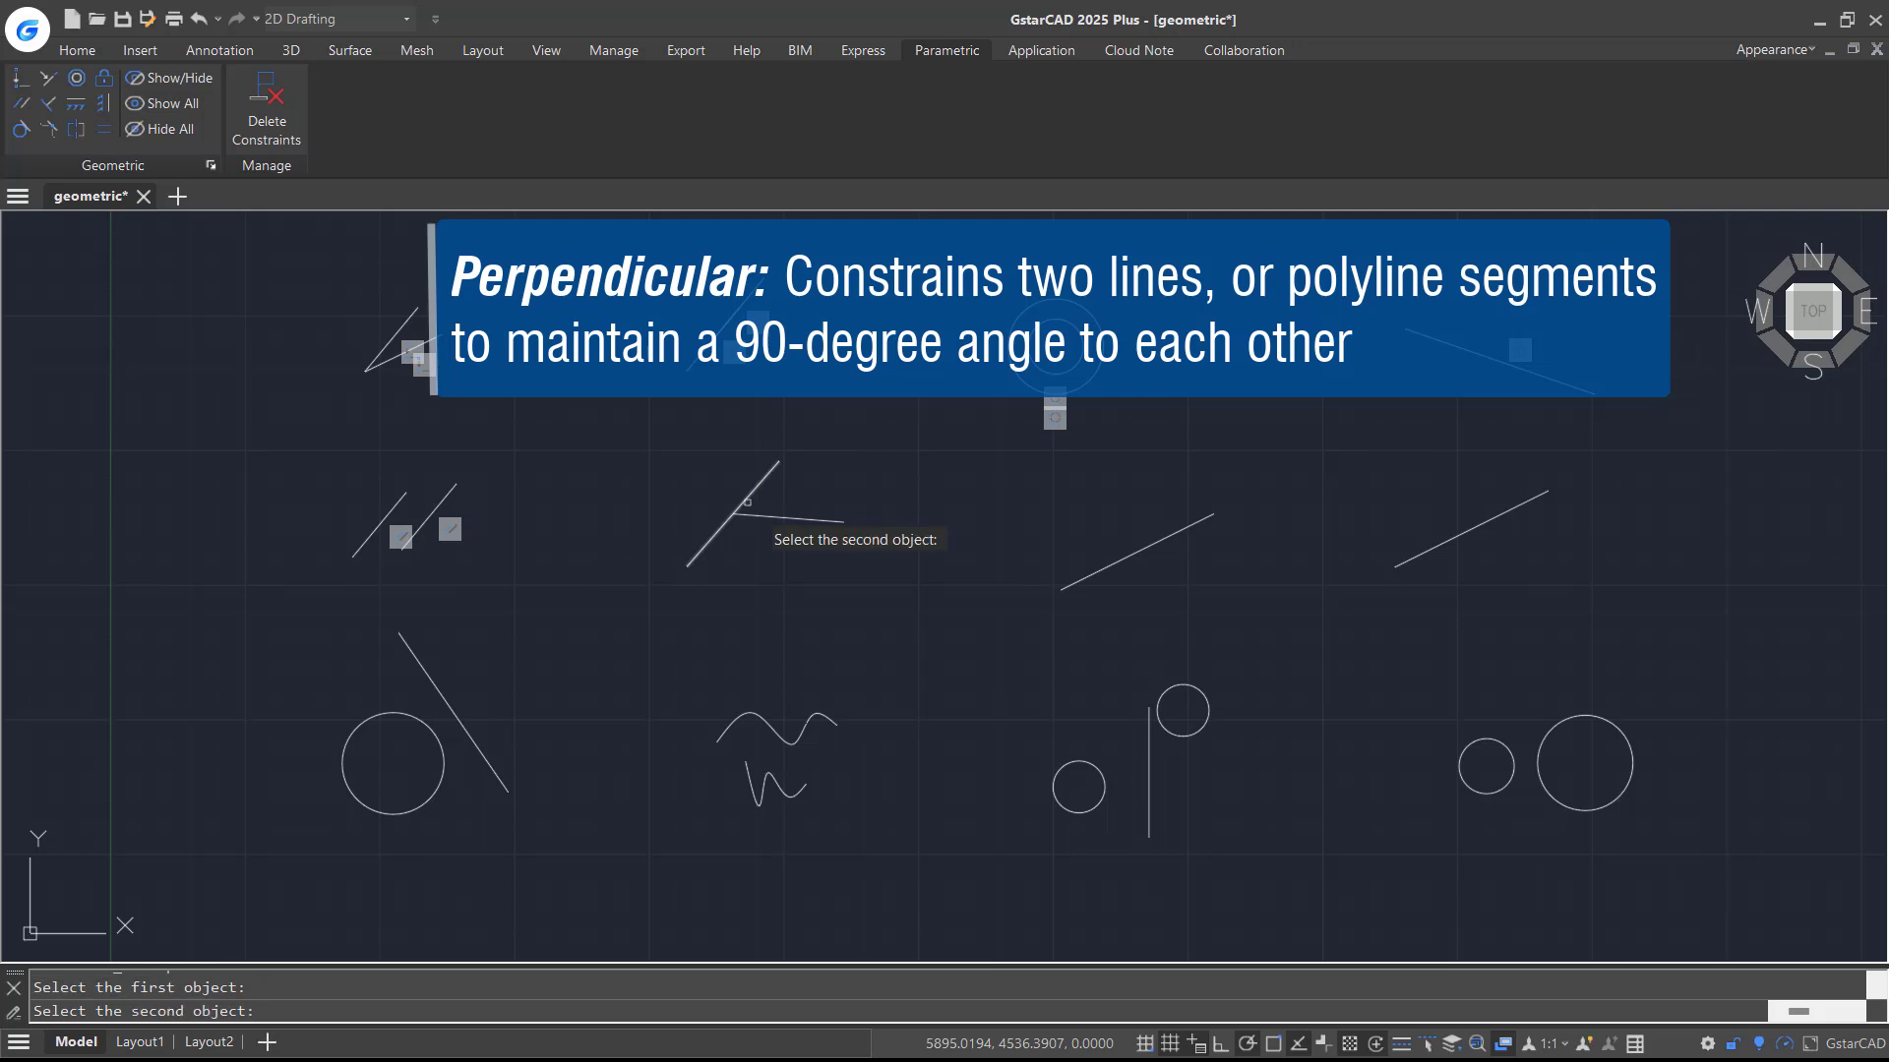
pyautogui.click(763, 514)
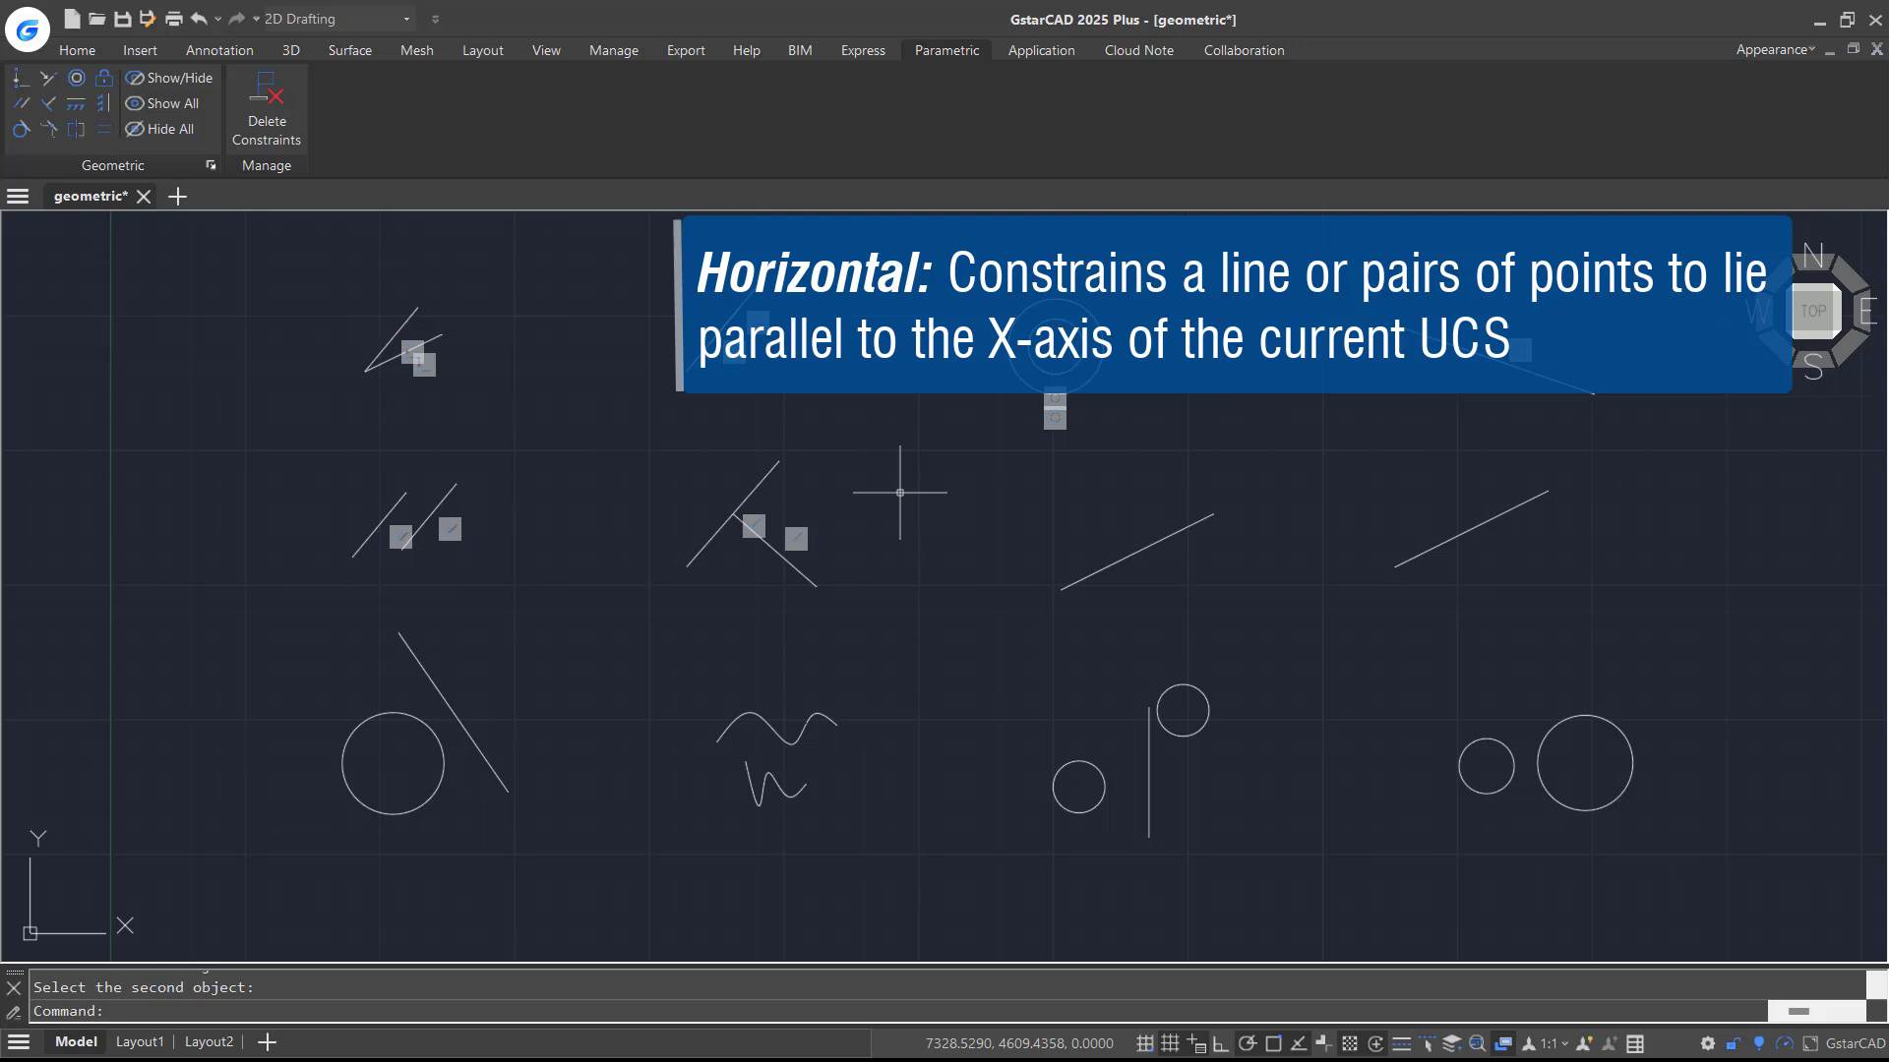
# Apply a Horizontal constraint to the third figure's sloped line in the middle row and a Vertical constraint to the fourth's
pyautogui.click(83, 116)
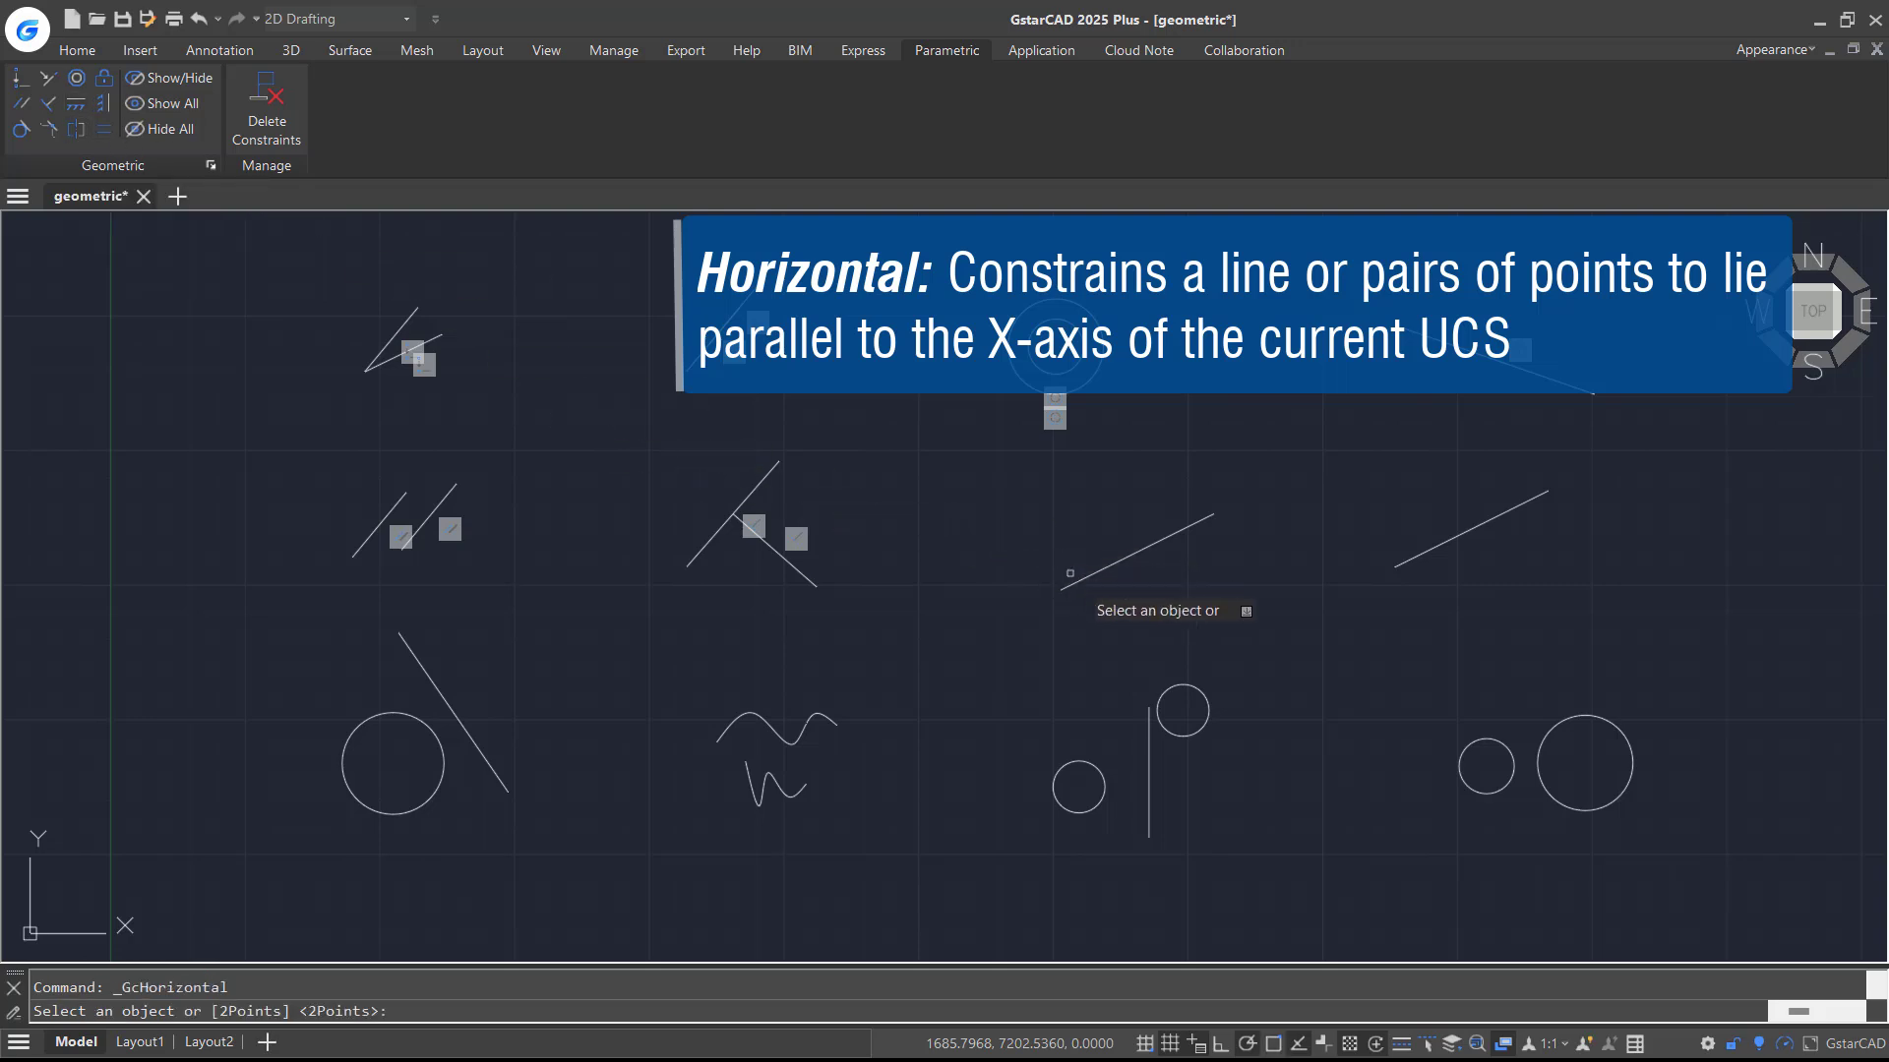
pyautogui.click(1079, 578)
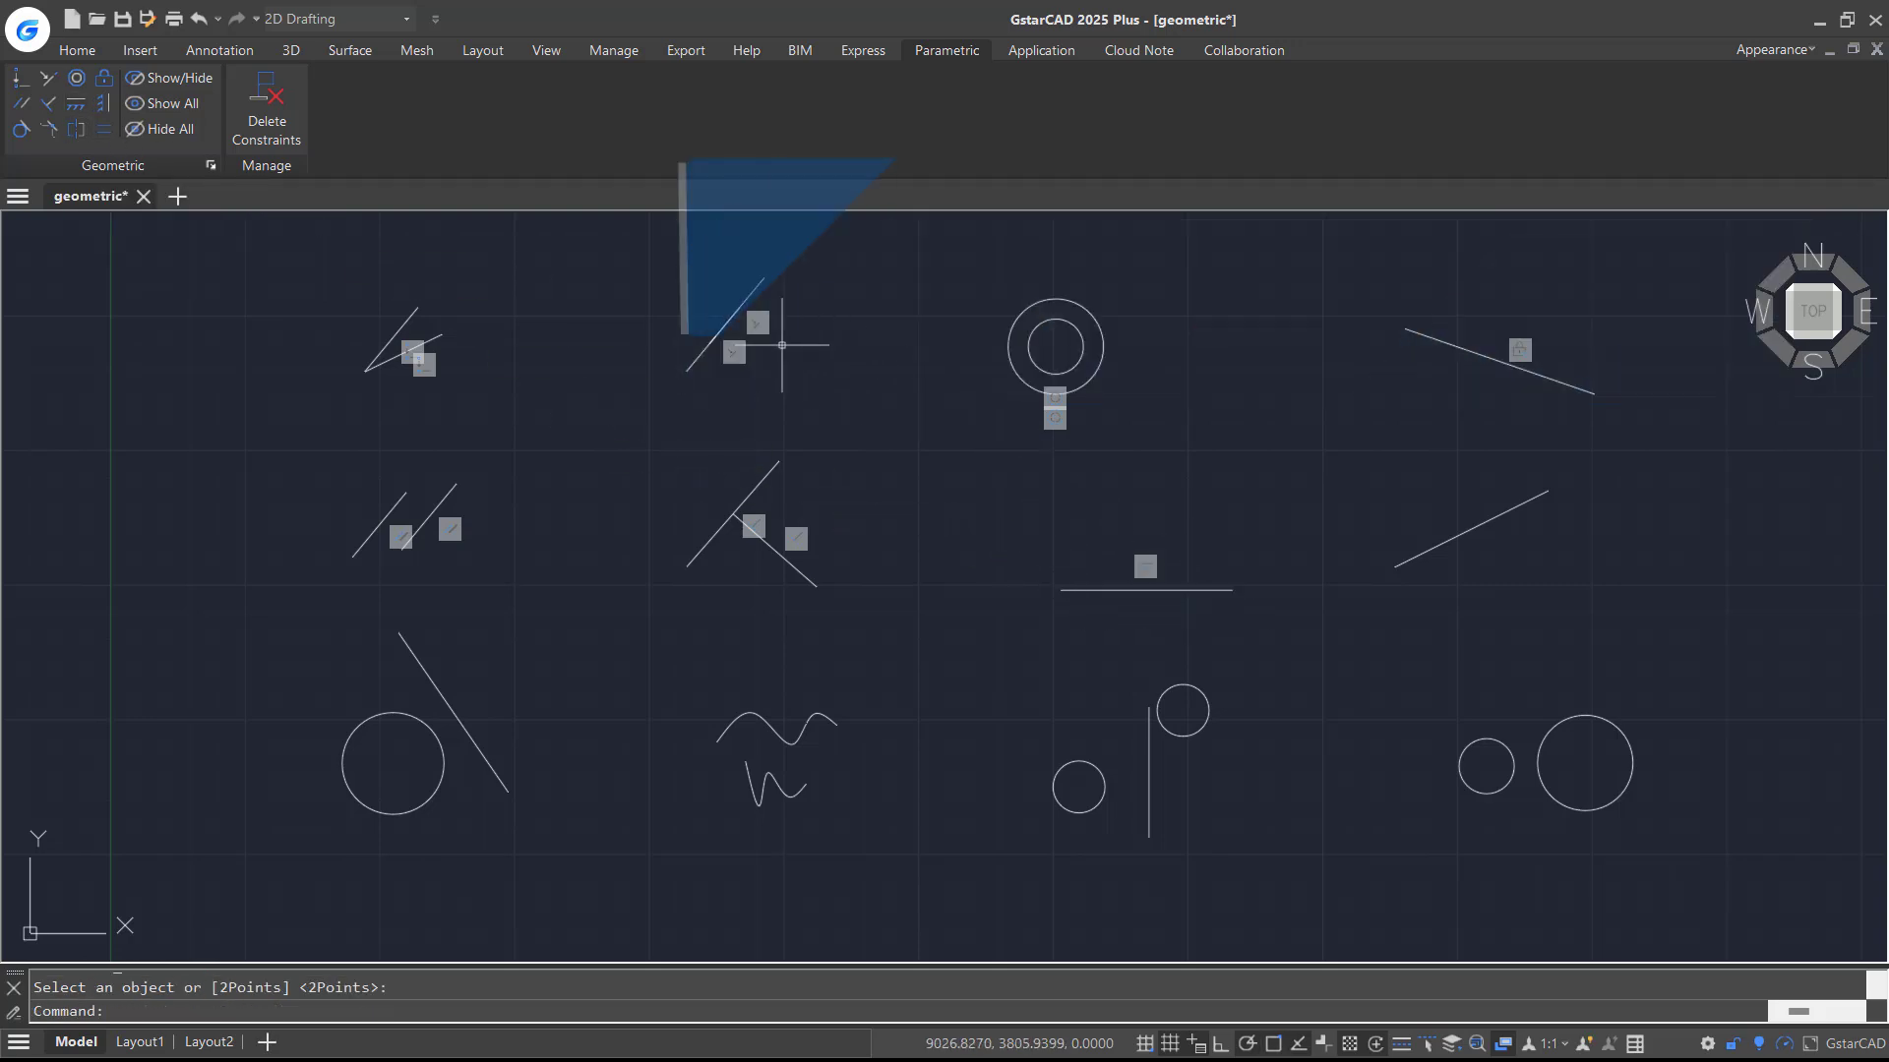
pyautogui.click(107, 108)
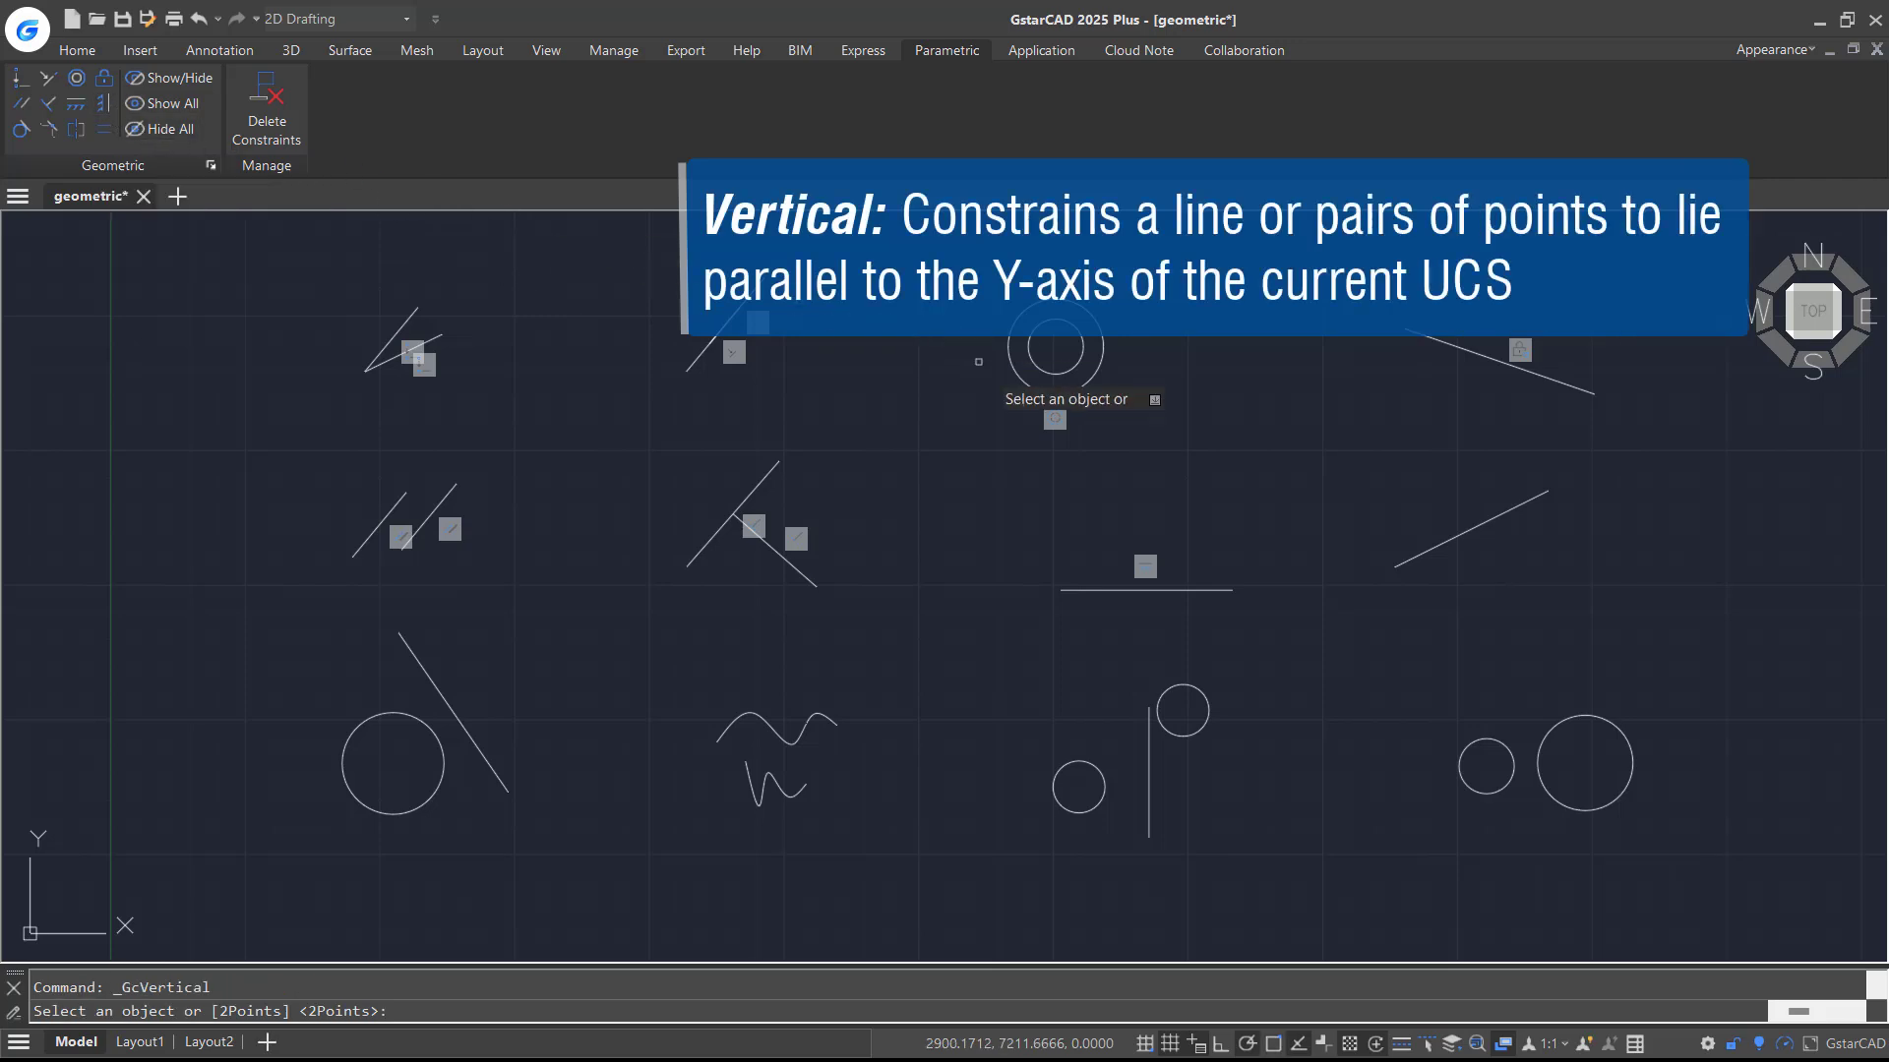
pyautogui.click(1420, 555)
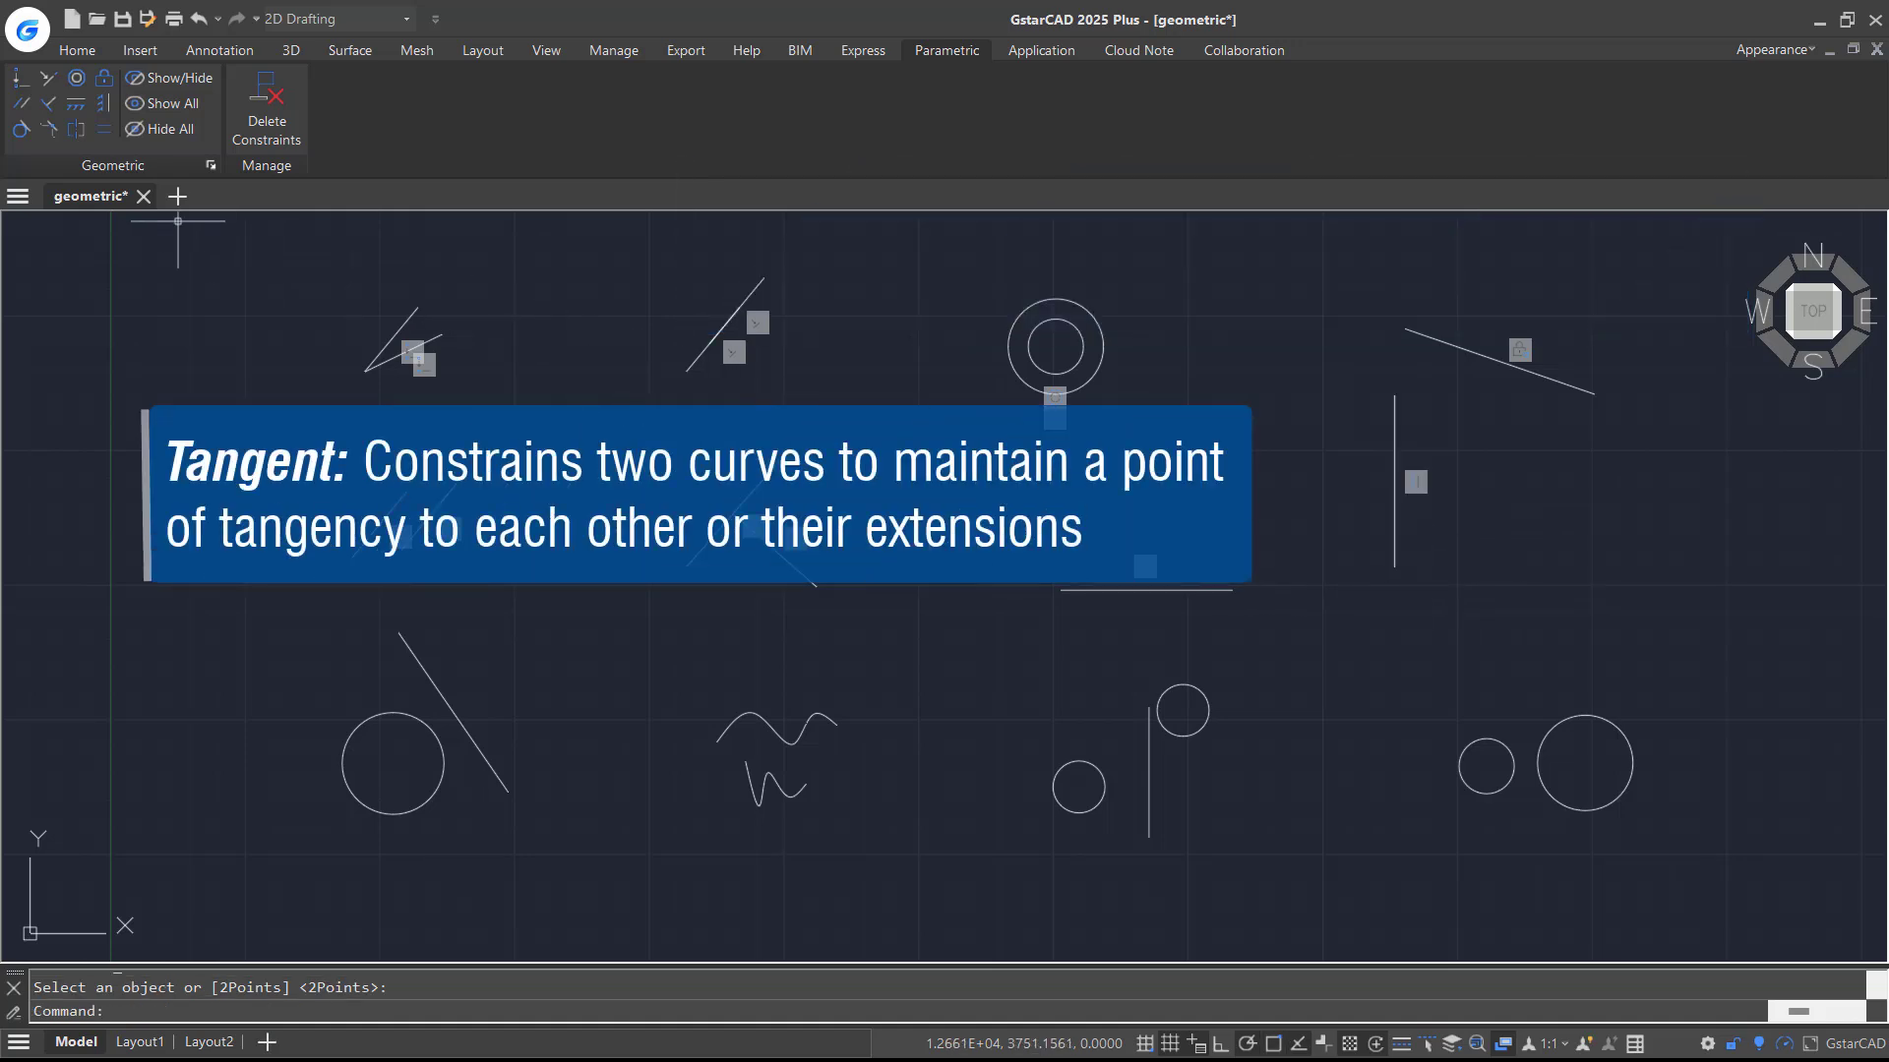
# Apply a Tangent constraint between the large circle and the slanted line crossing it in the bottom row
pyautogui.click(24, 134)
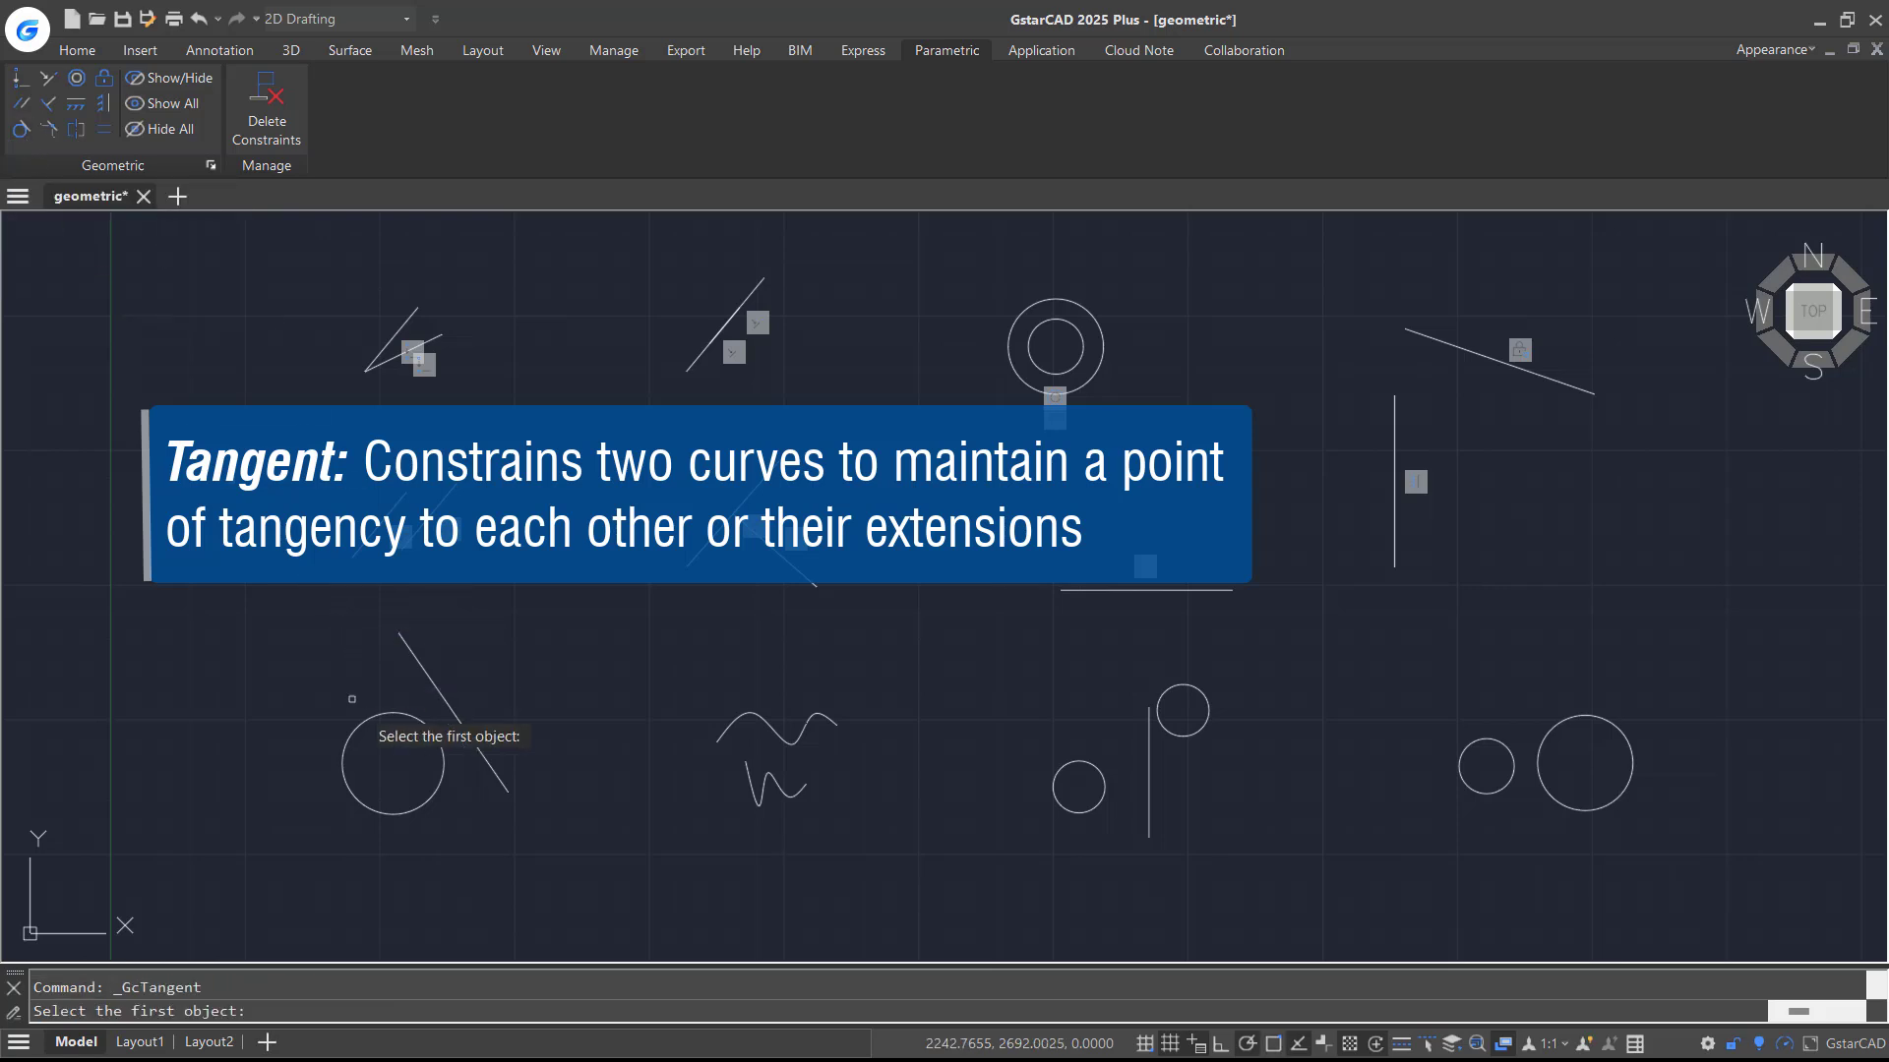
pyautogui.click(365, 719)
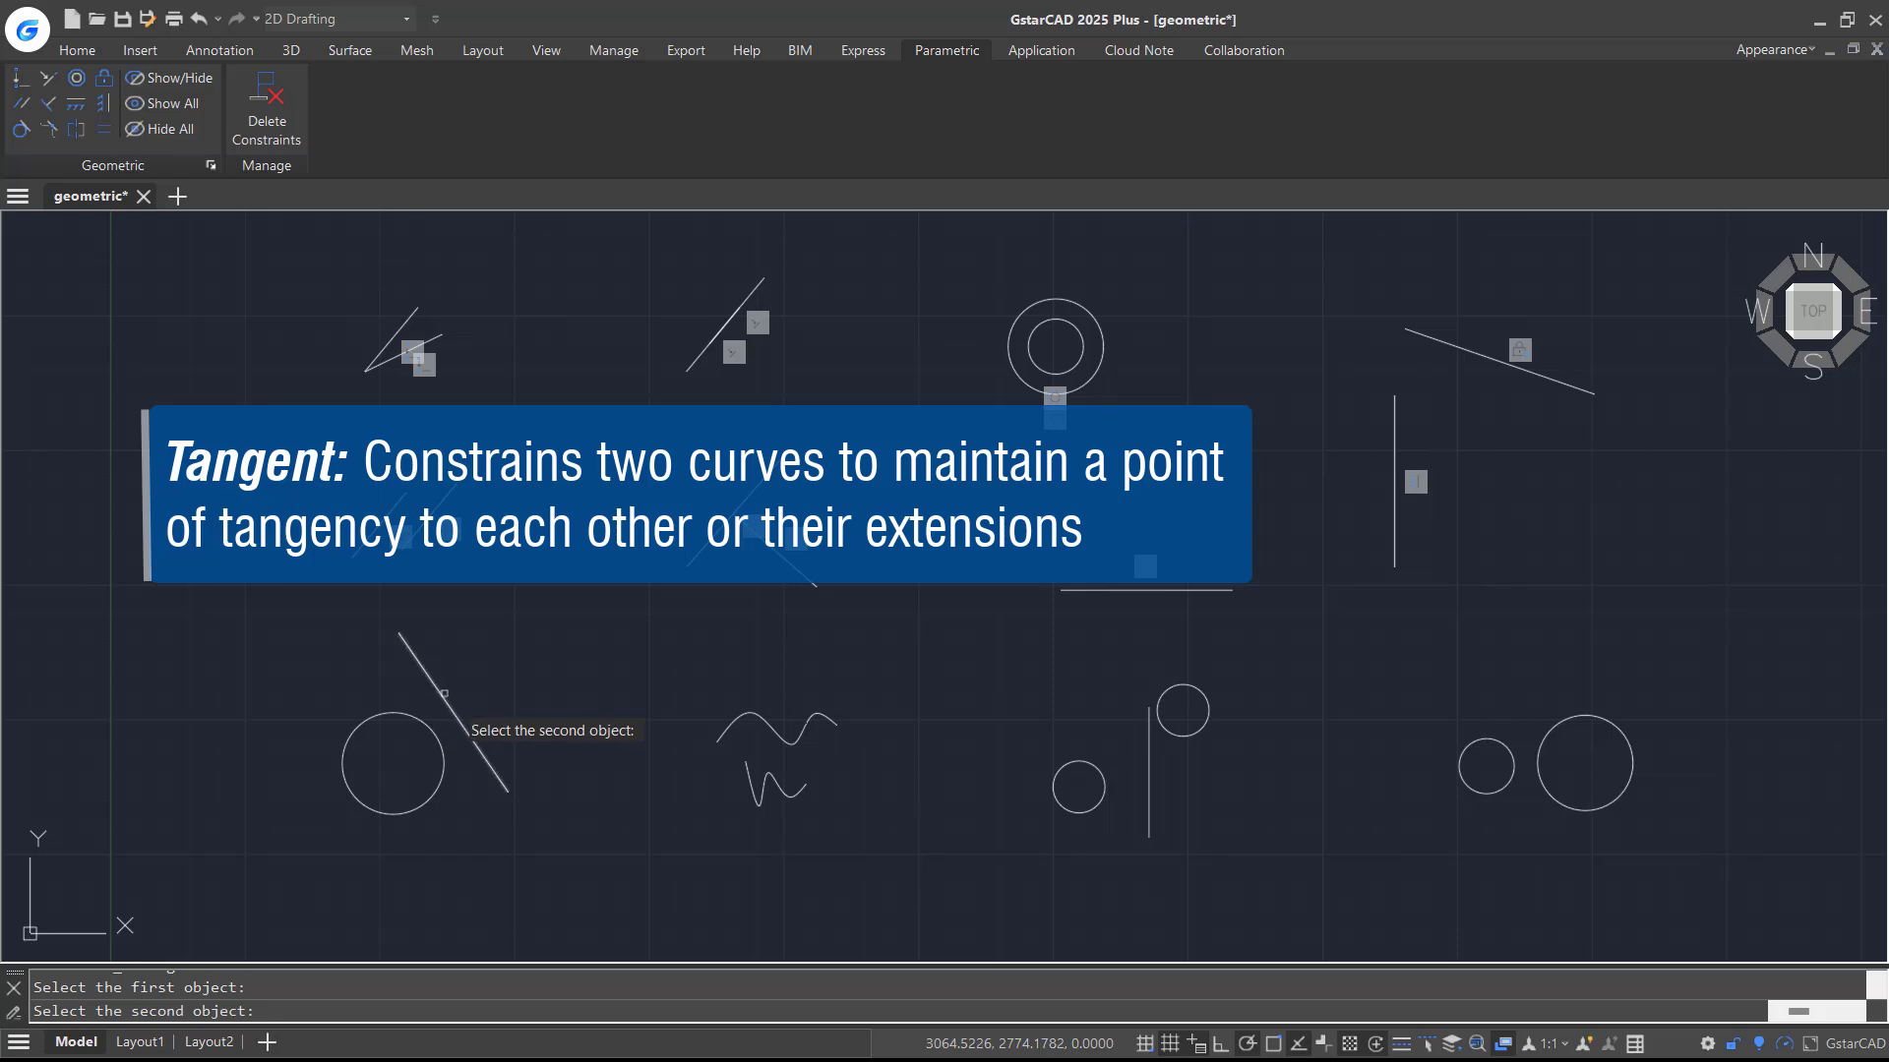
pyautogui.click(444, 693)
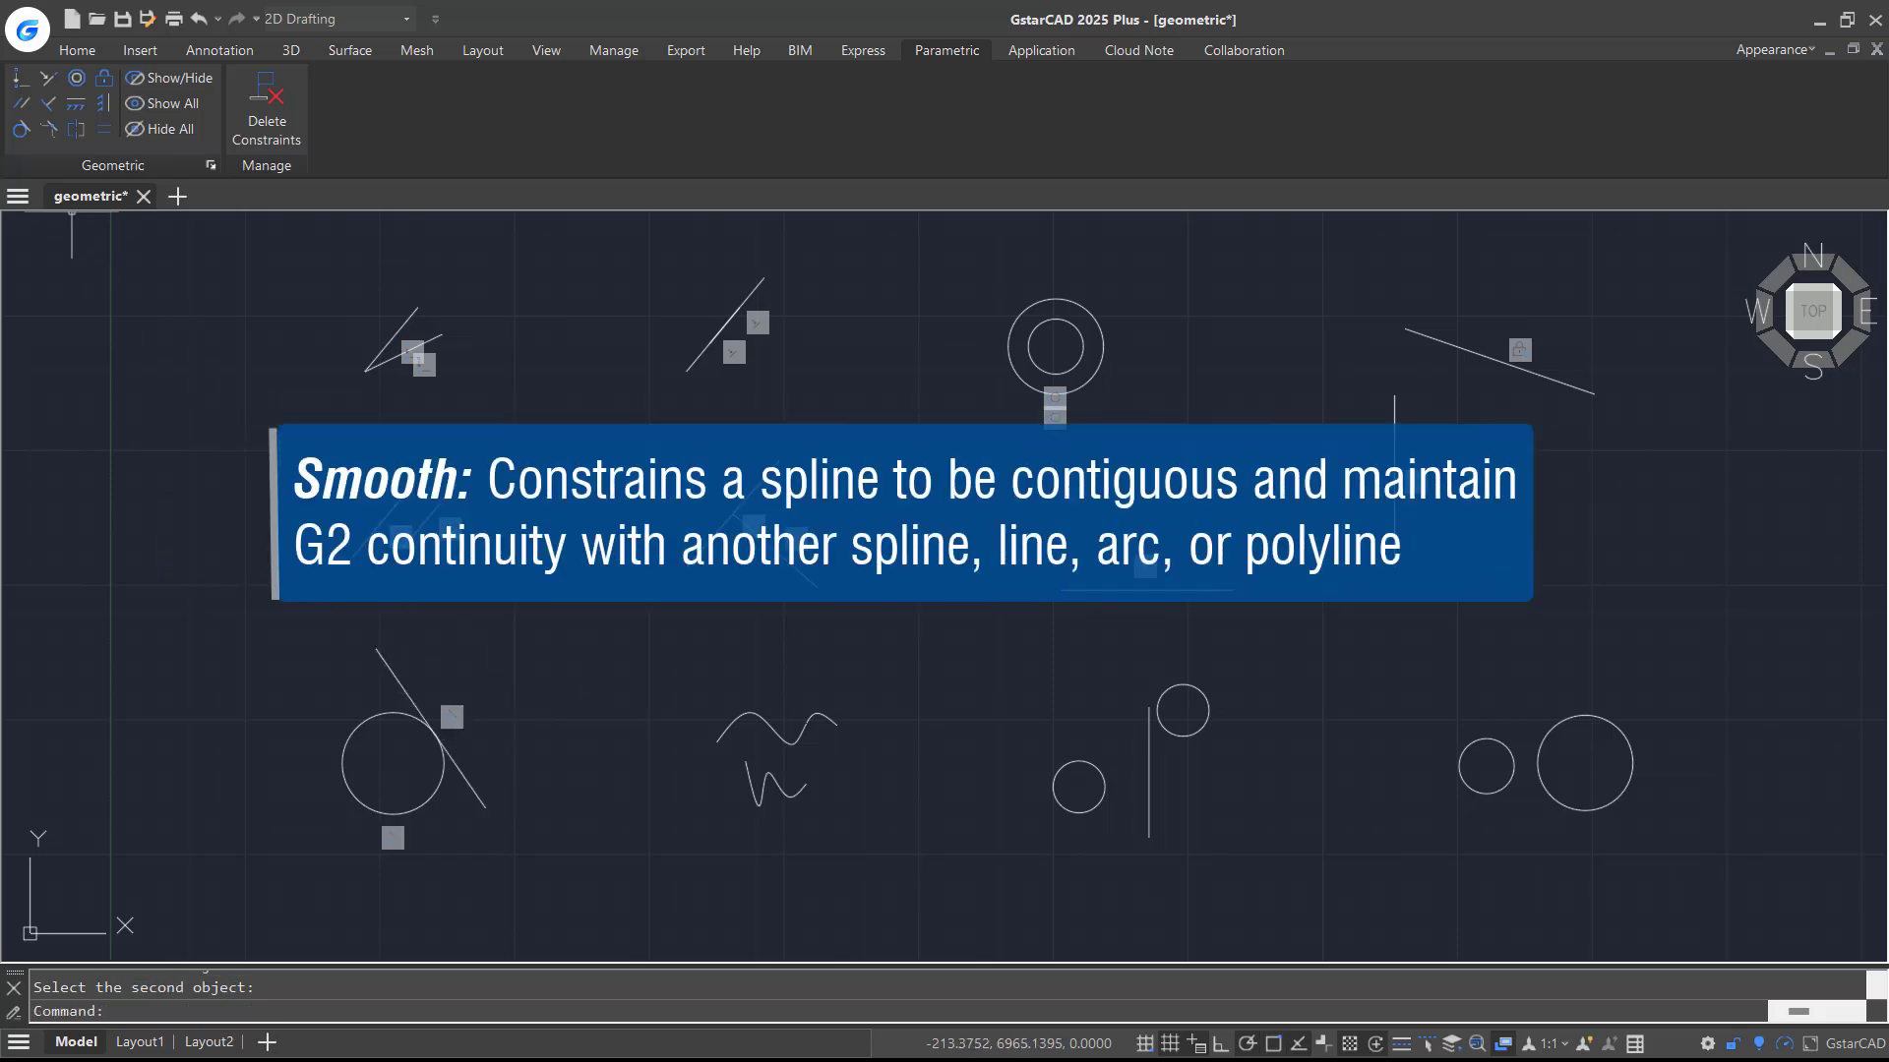
# Apply a Smooth constraint joining the right end of the upper spline to the right end of the lower spline
pyautogui.click(49, 136)
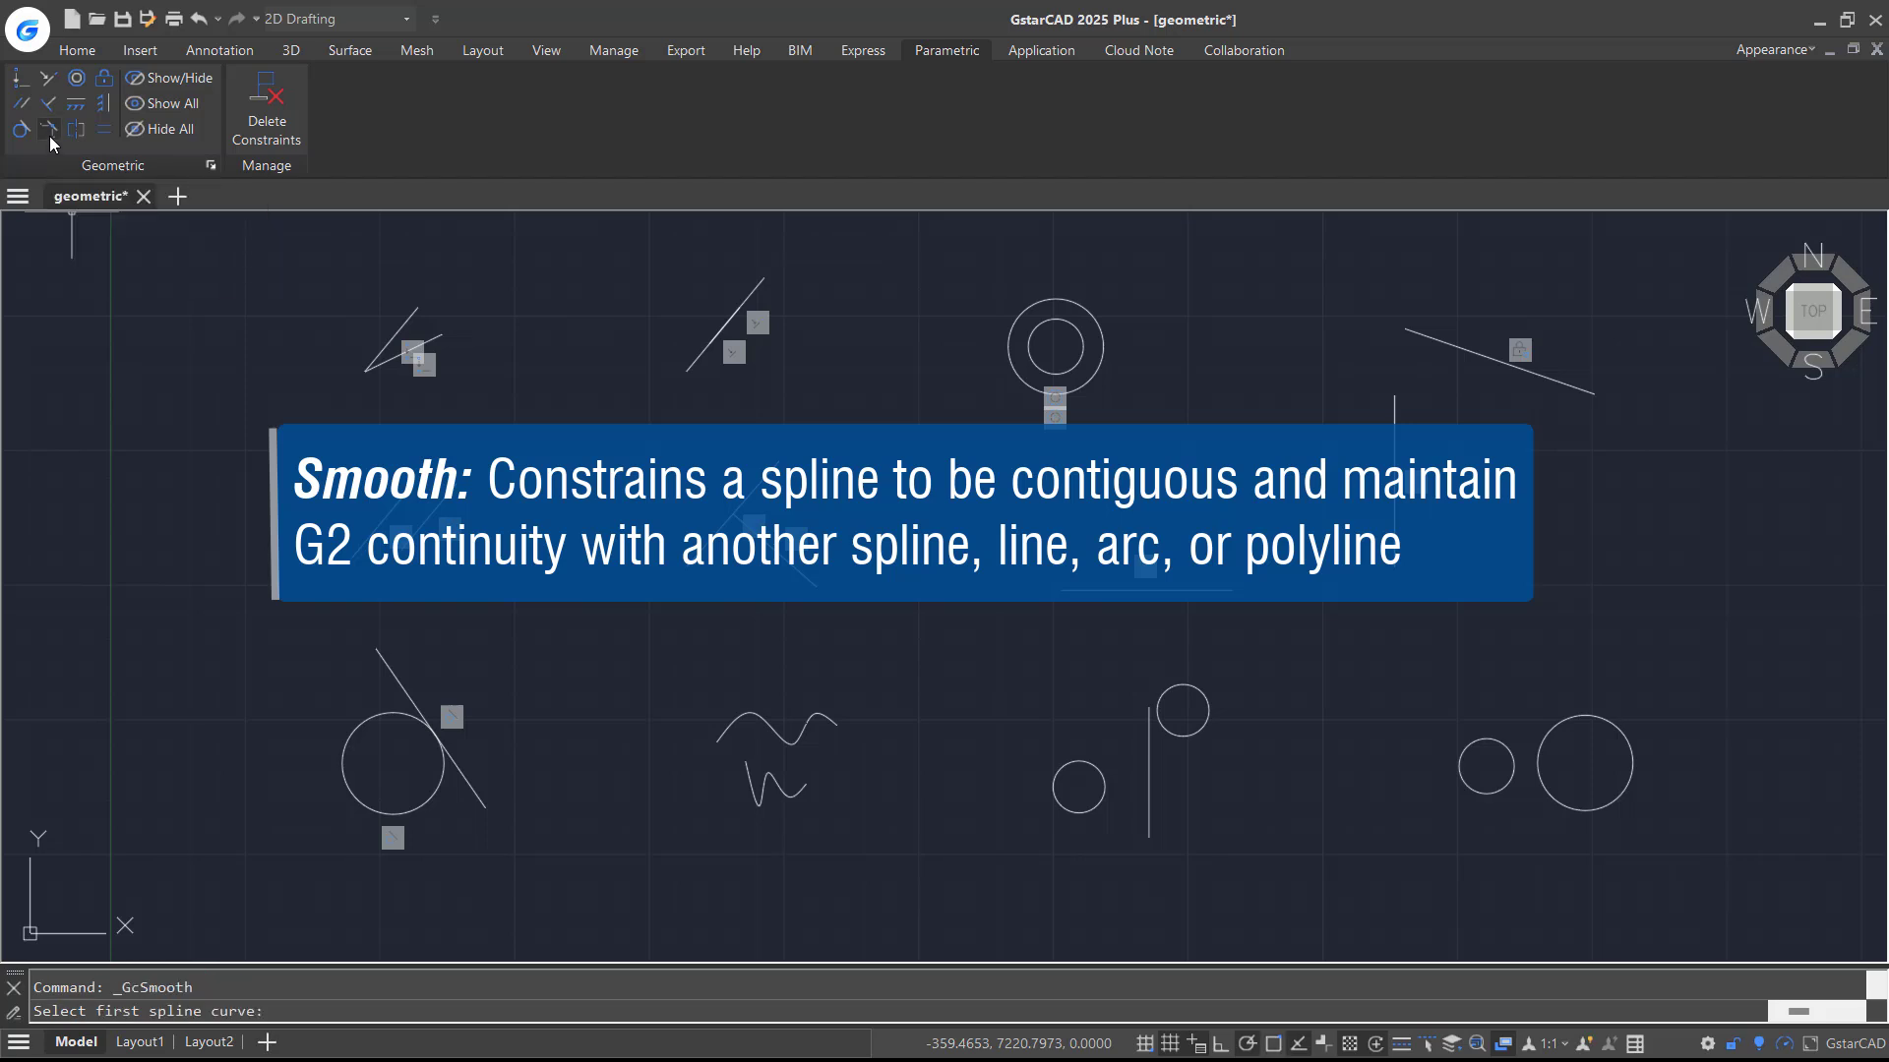
pyautogui.click(828, 719)
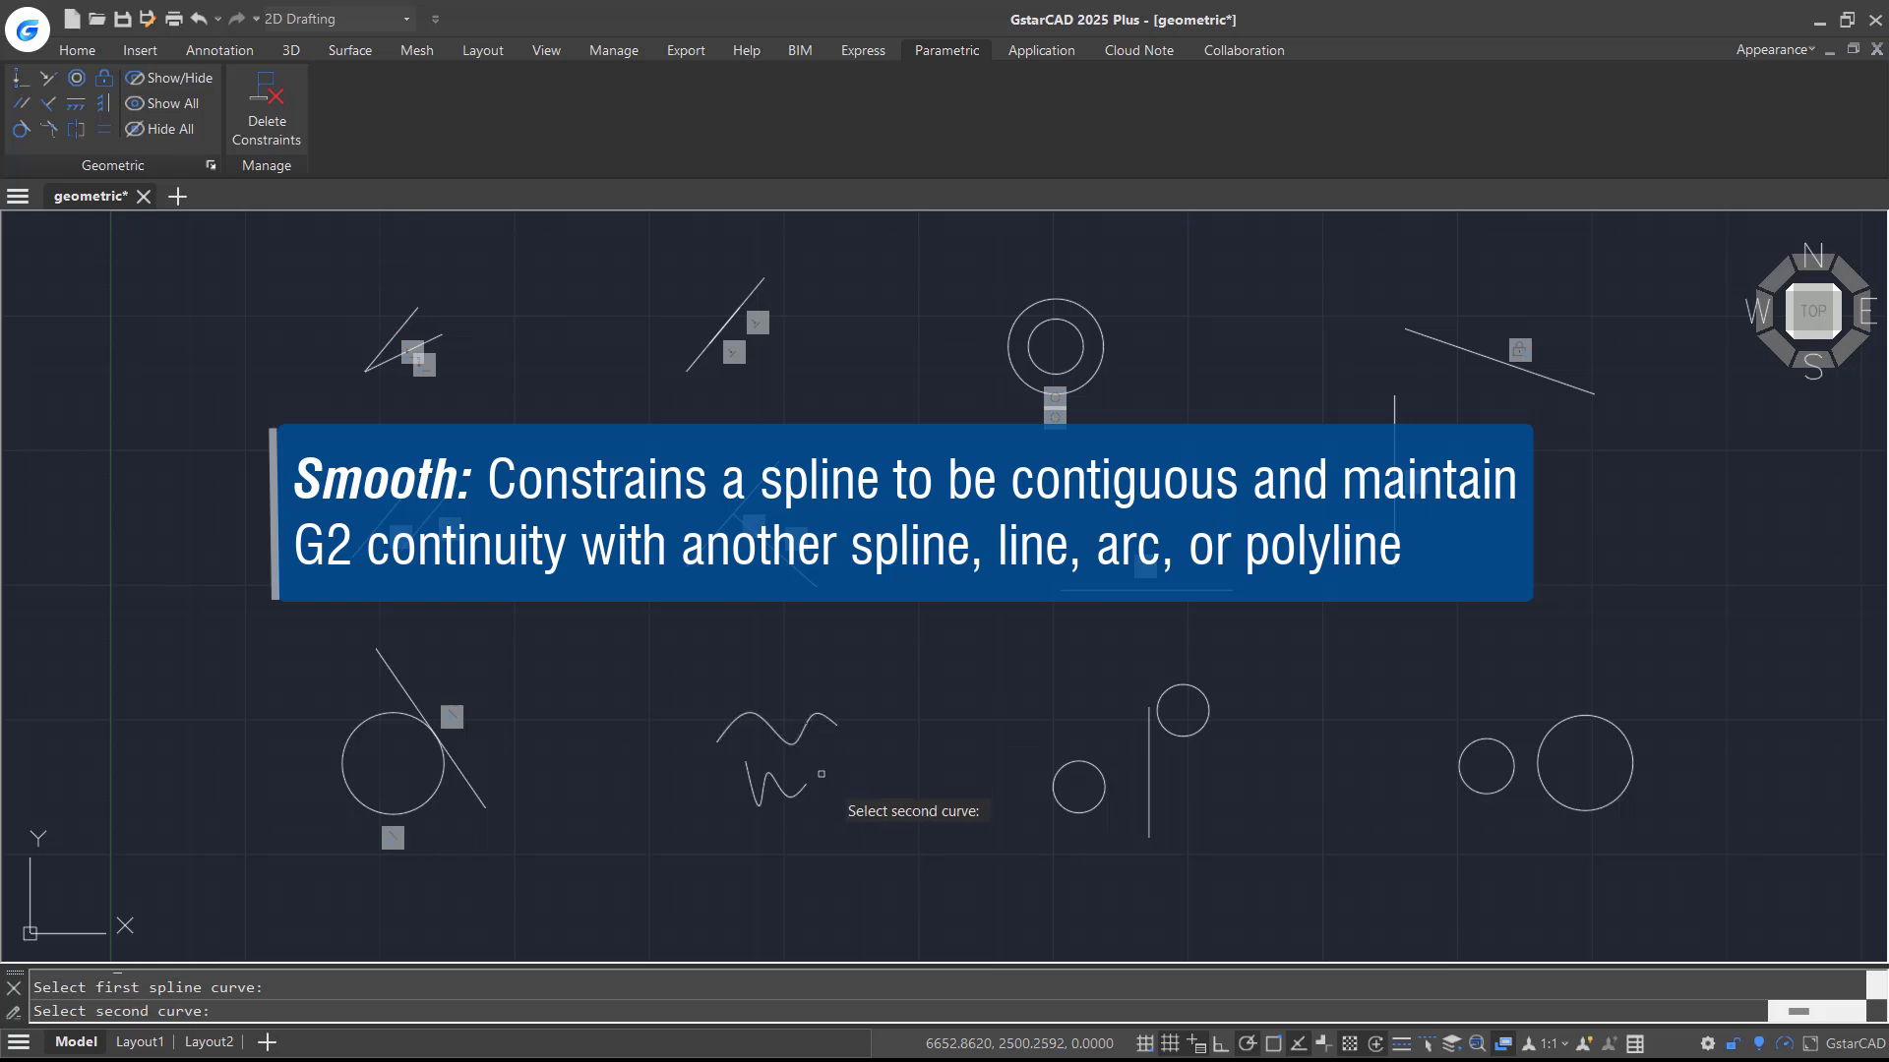
pyautogui.click(805, 785)
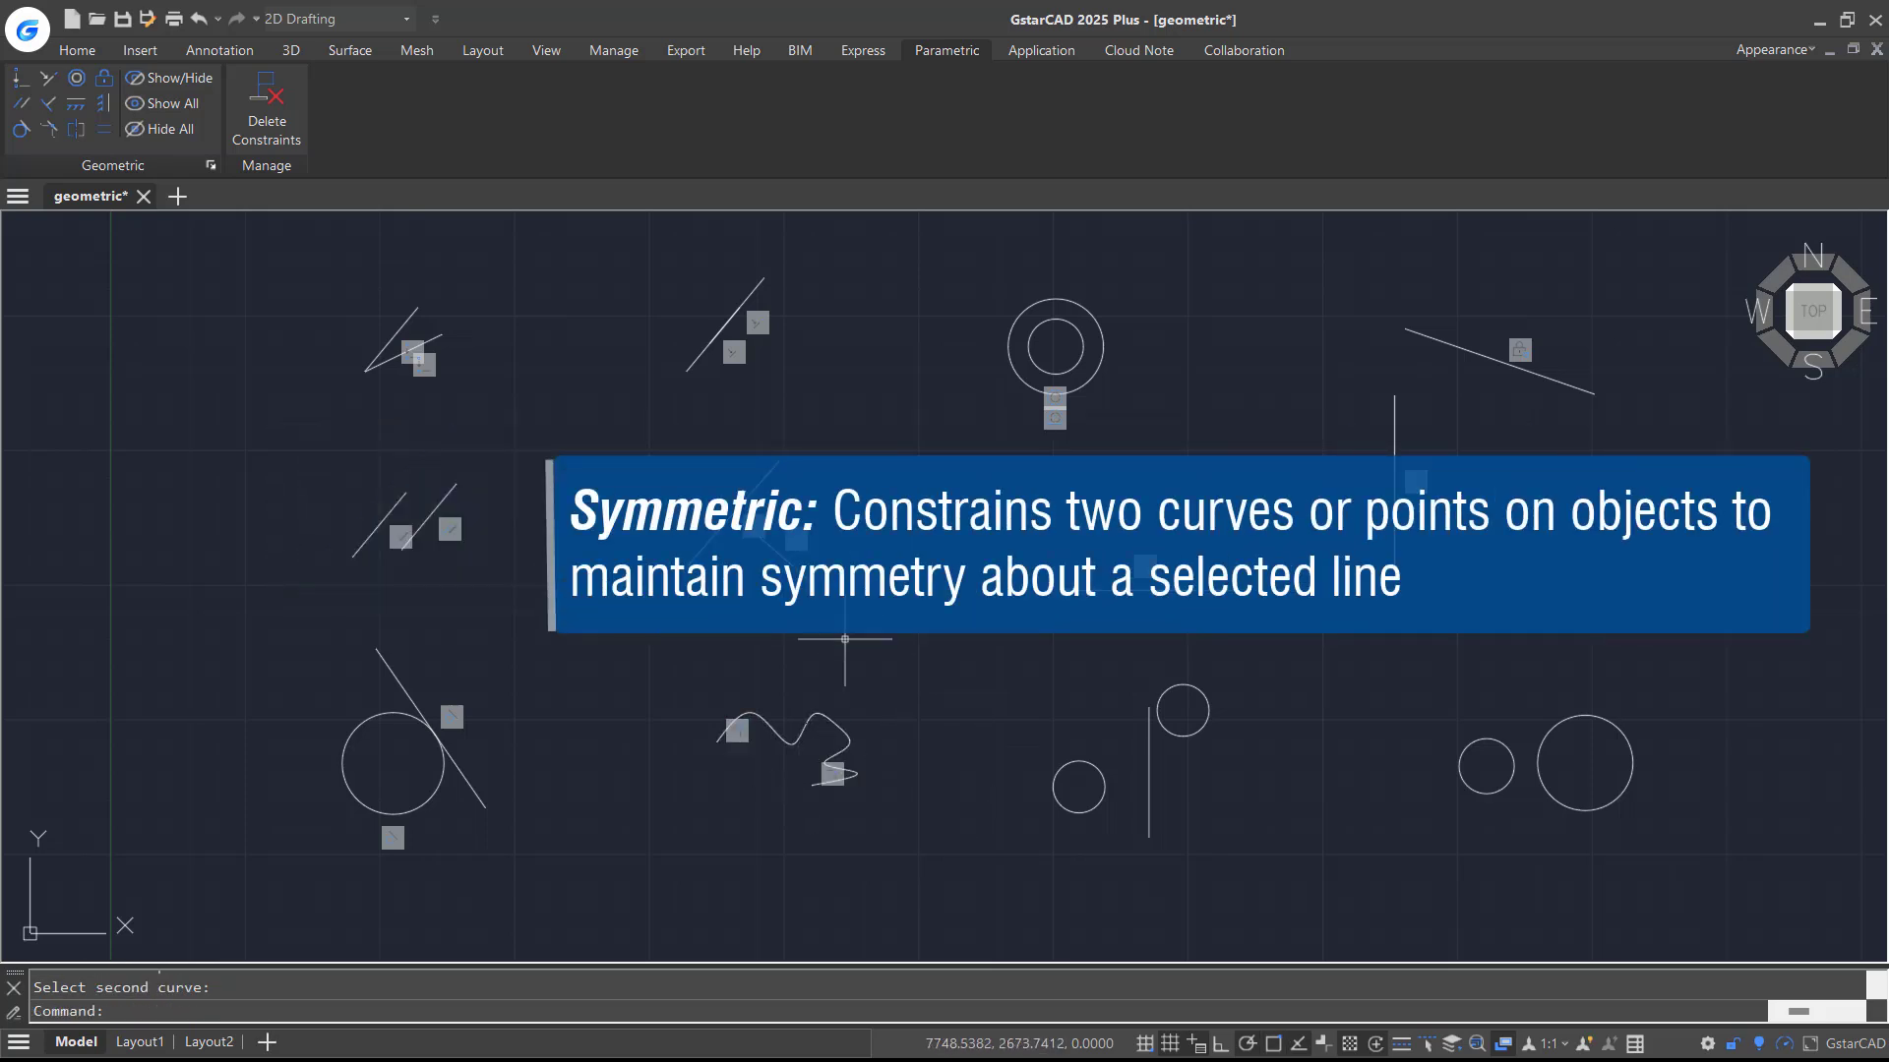
# Make the two small circles beside the bottom-row vertical line Symmetric about that line, selecting the lower circle first
pyautogui.click(76, 136)
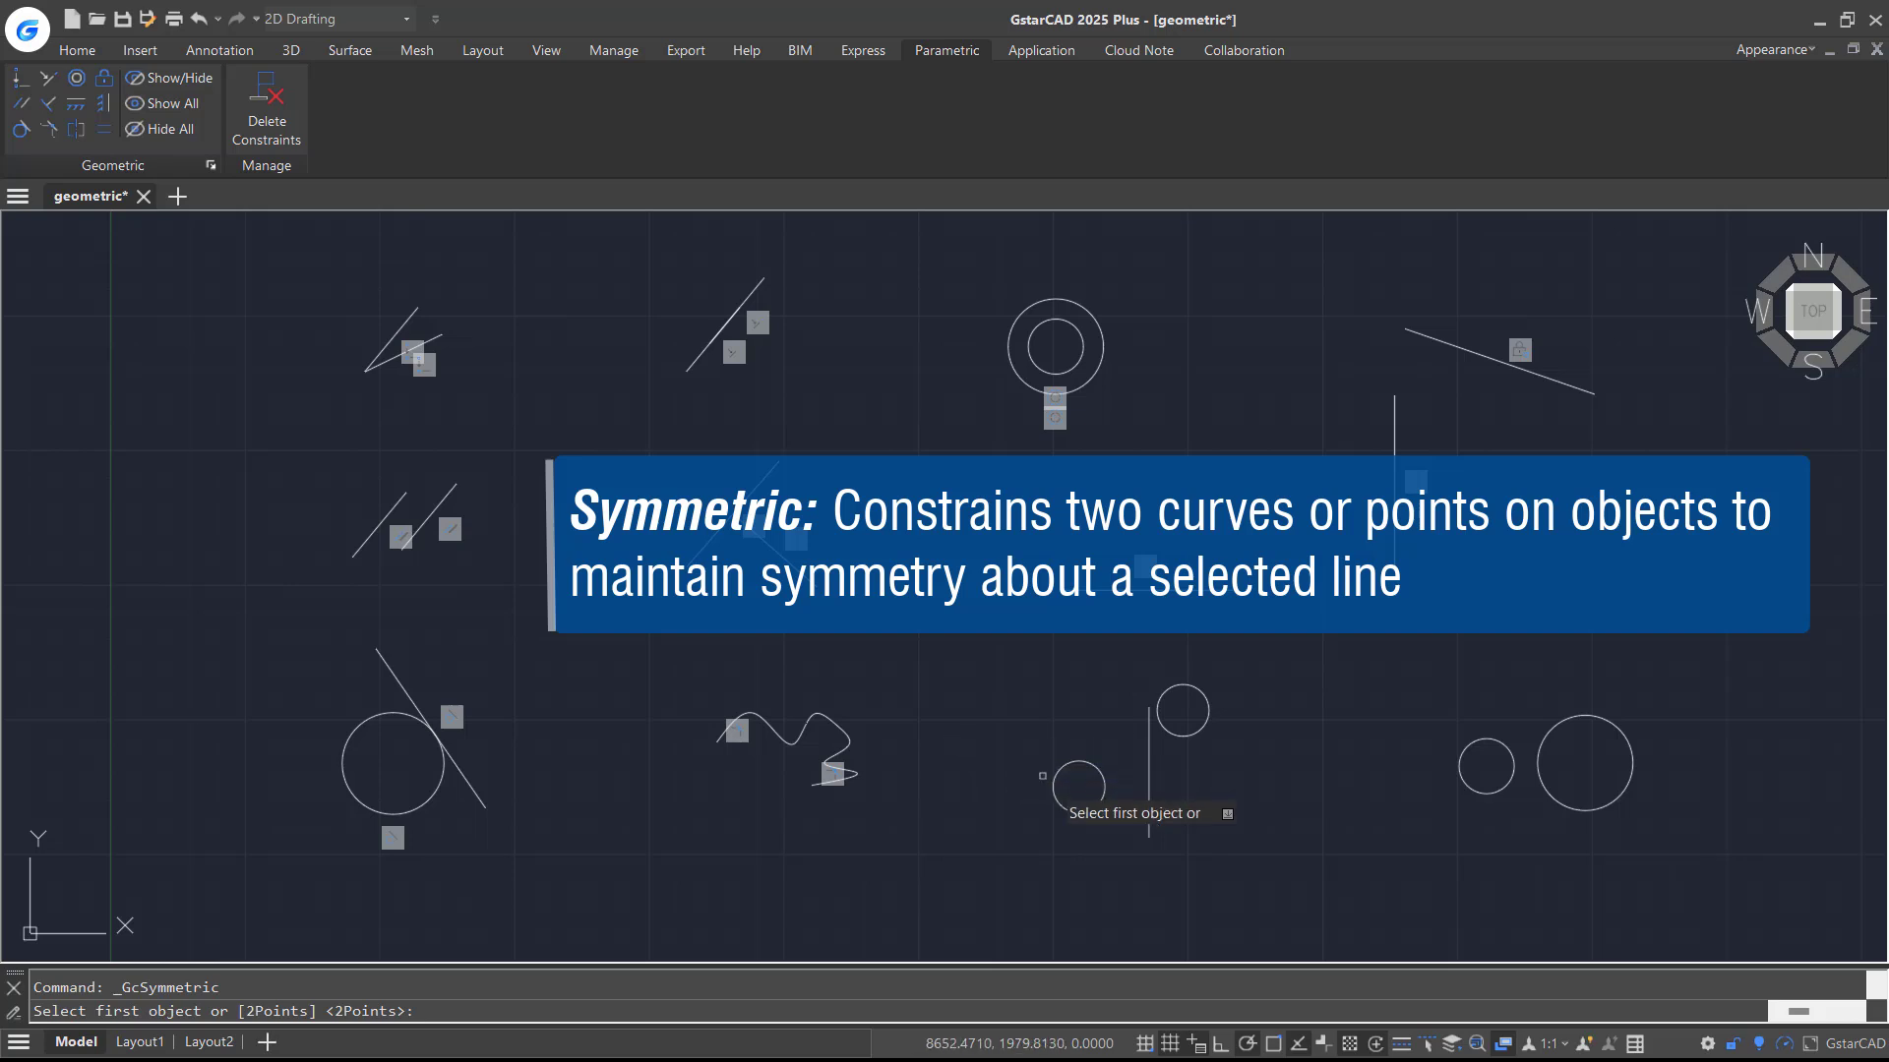
pyautogui.click(1053, 776)
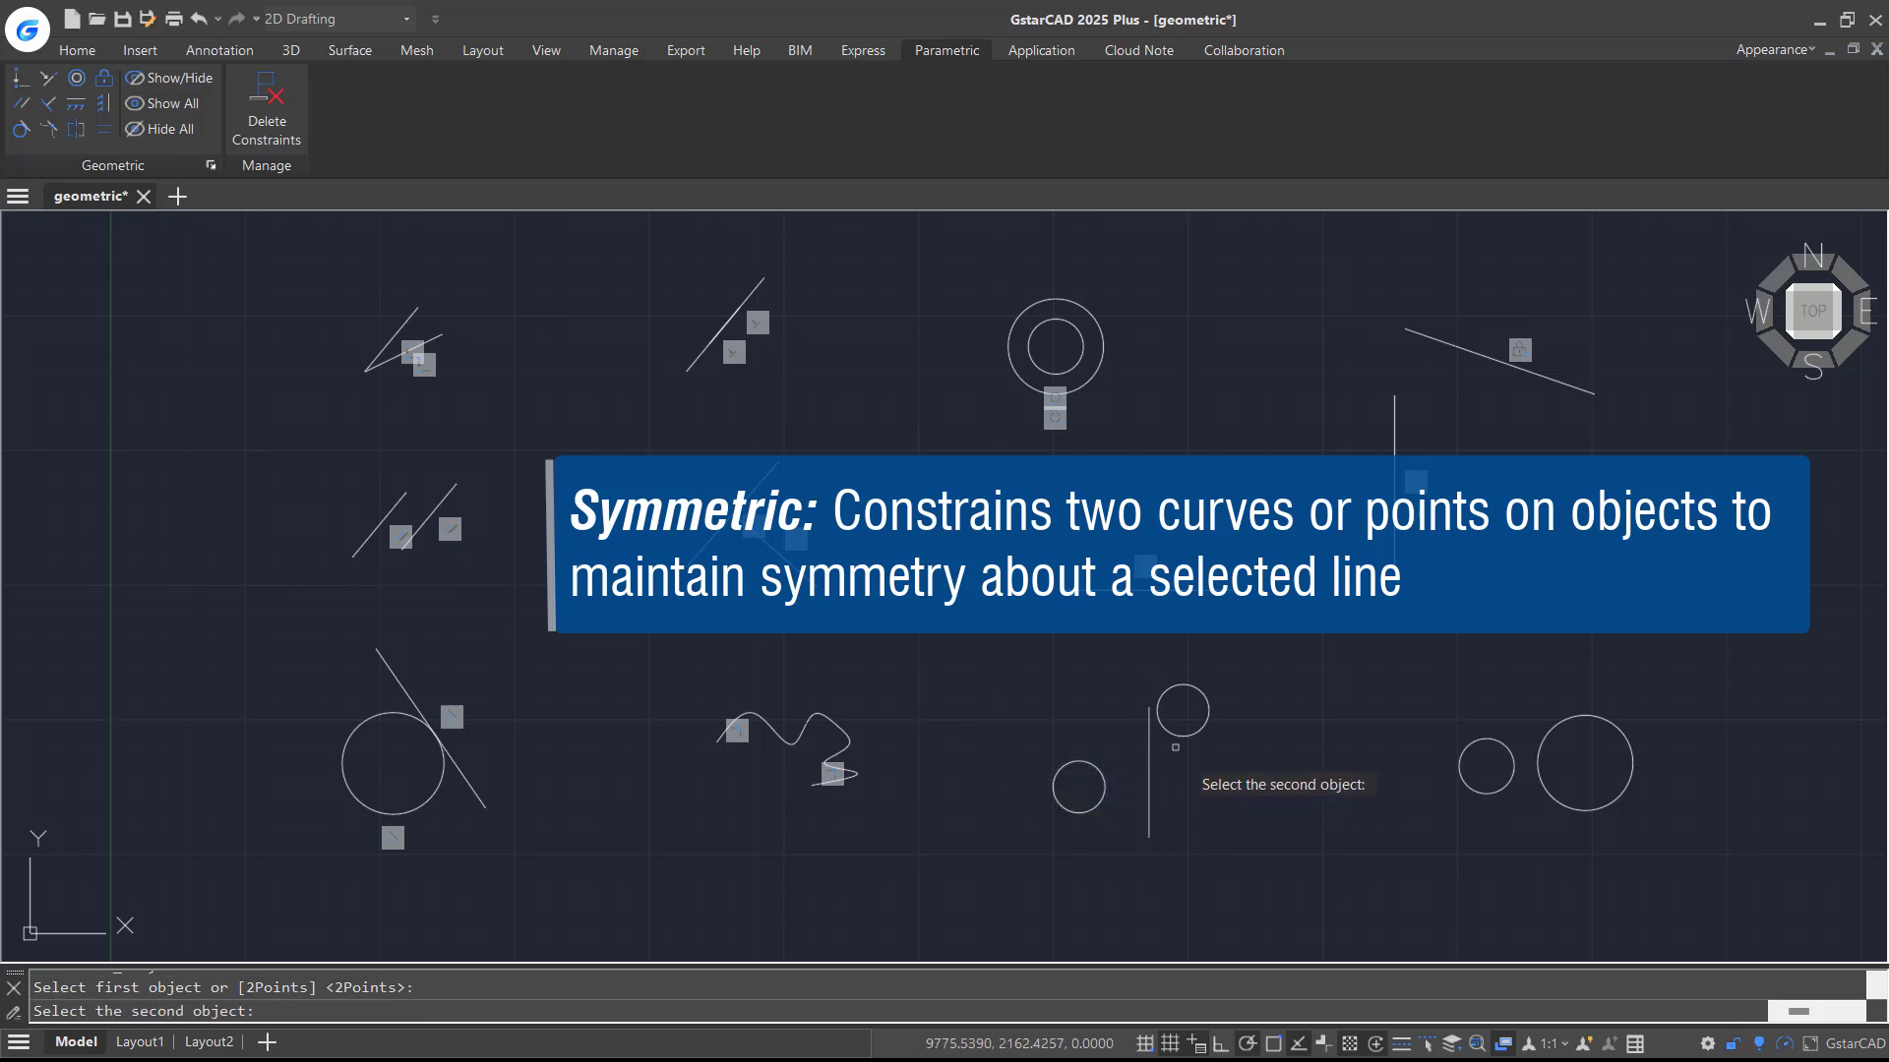
pyautogui.click(1181, 738)
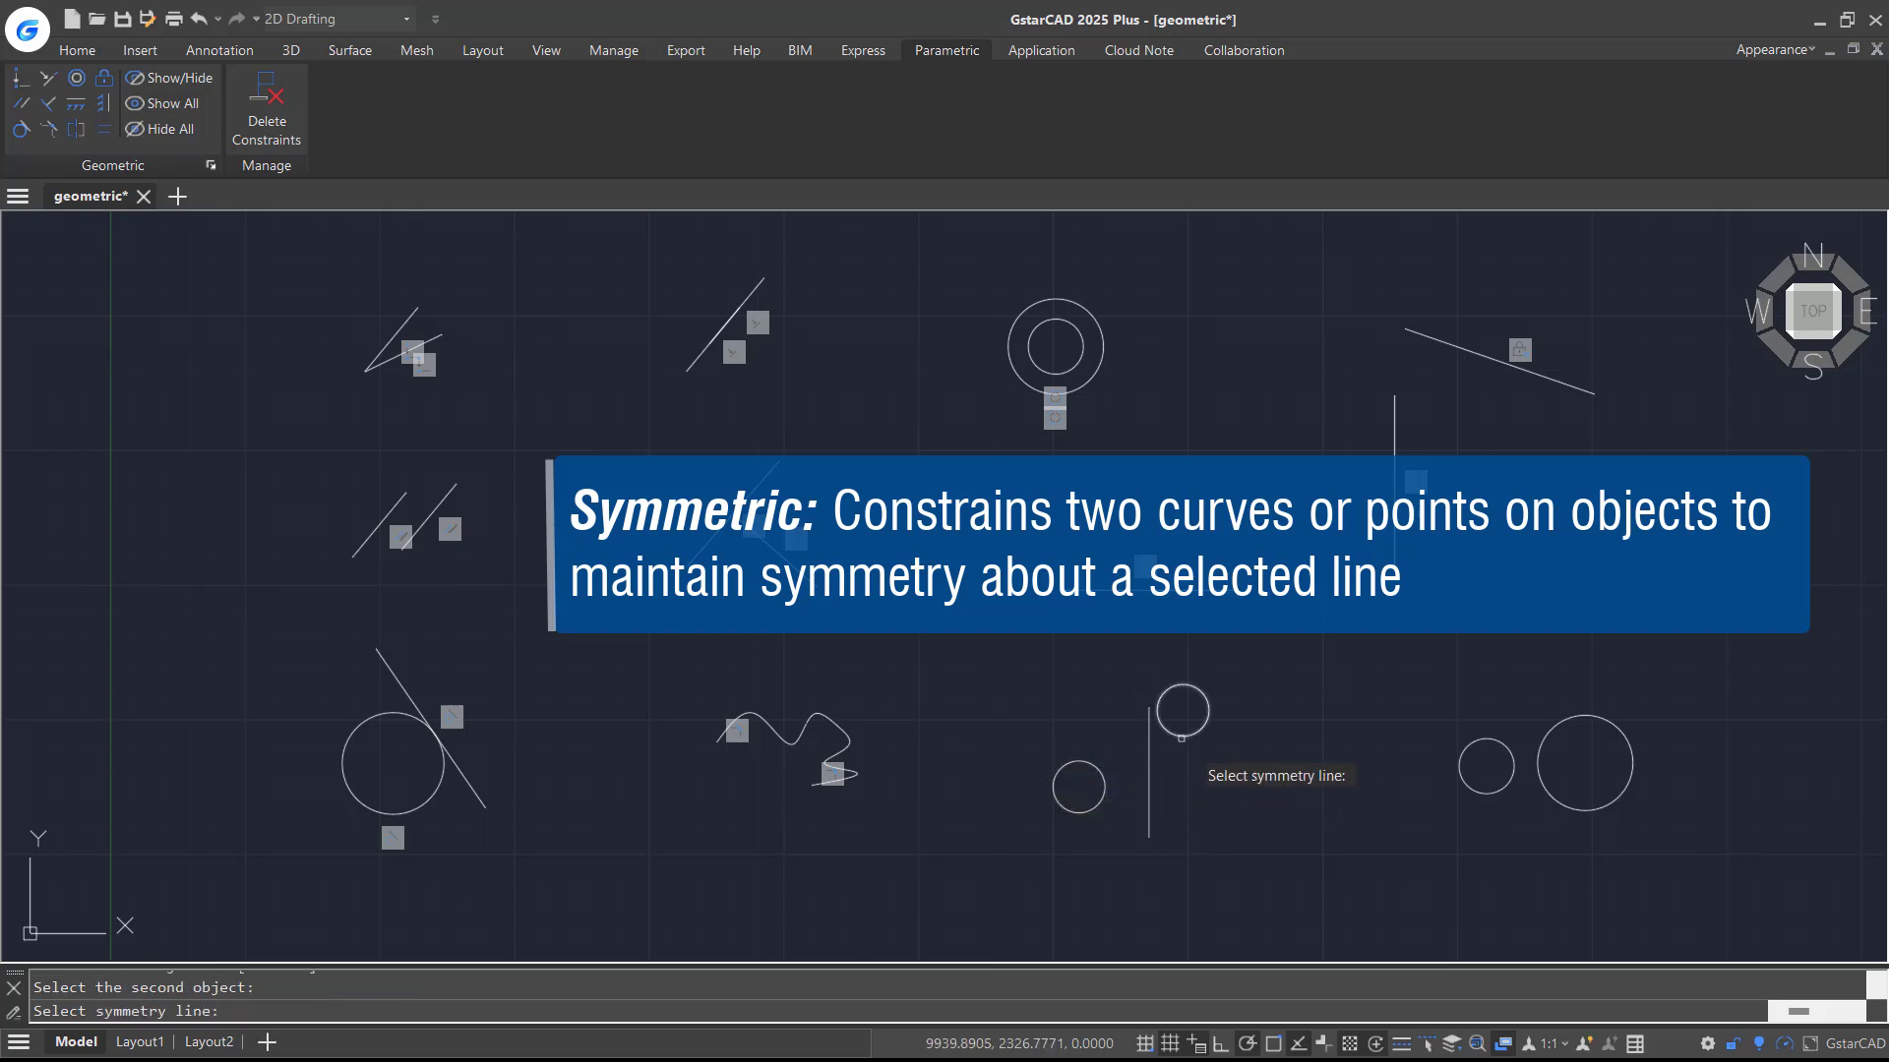
pyautogui.click(1150, 788)
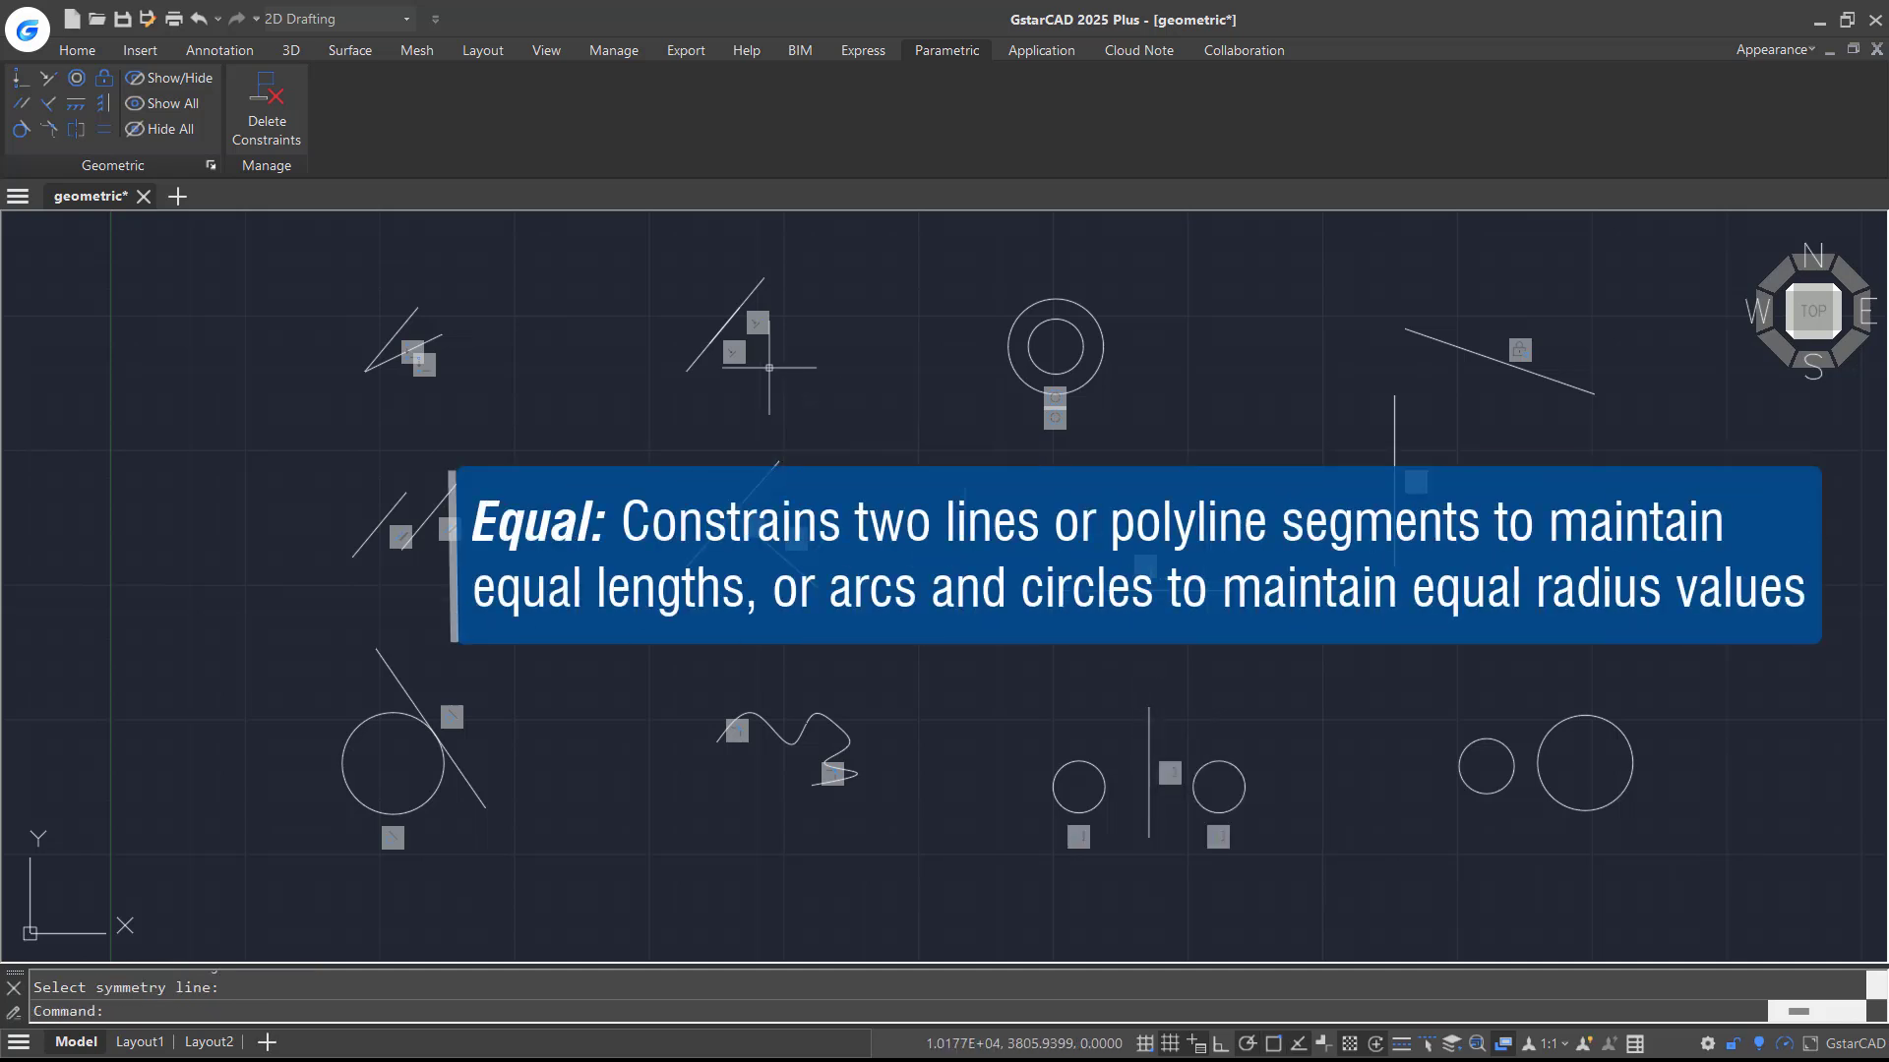
# Apply an Equal constraint to the last two bottom-row circles, using the small circle as the reference for the large one
pyautogui.click(105, 129)
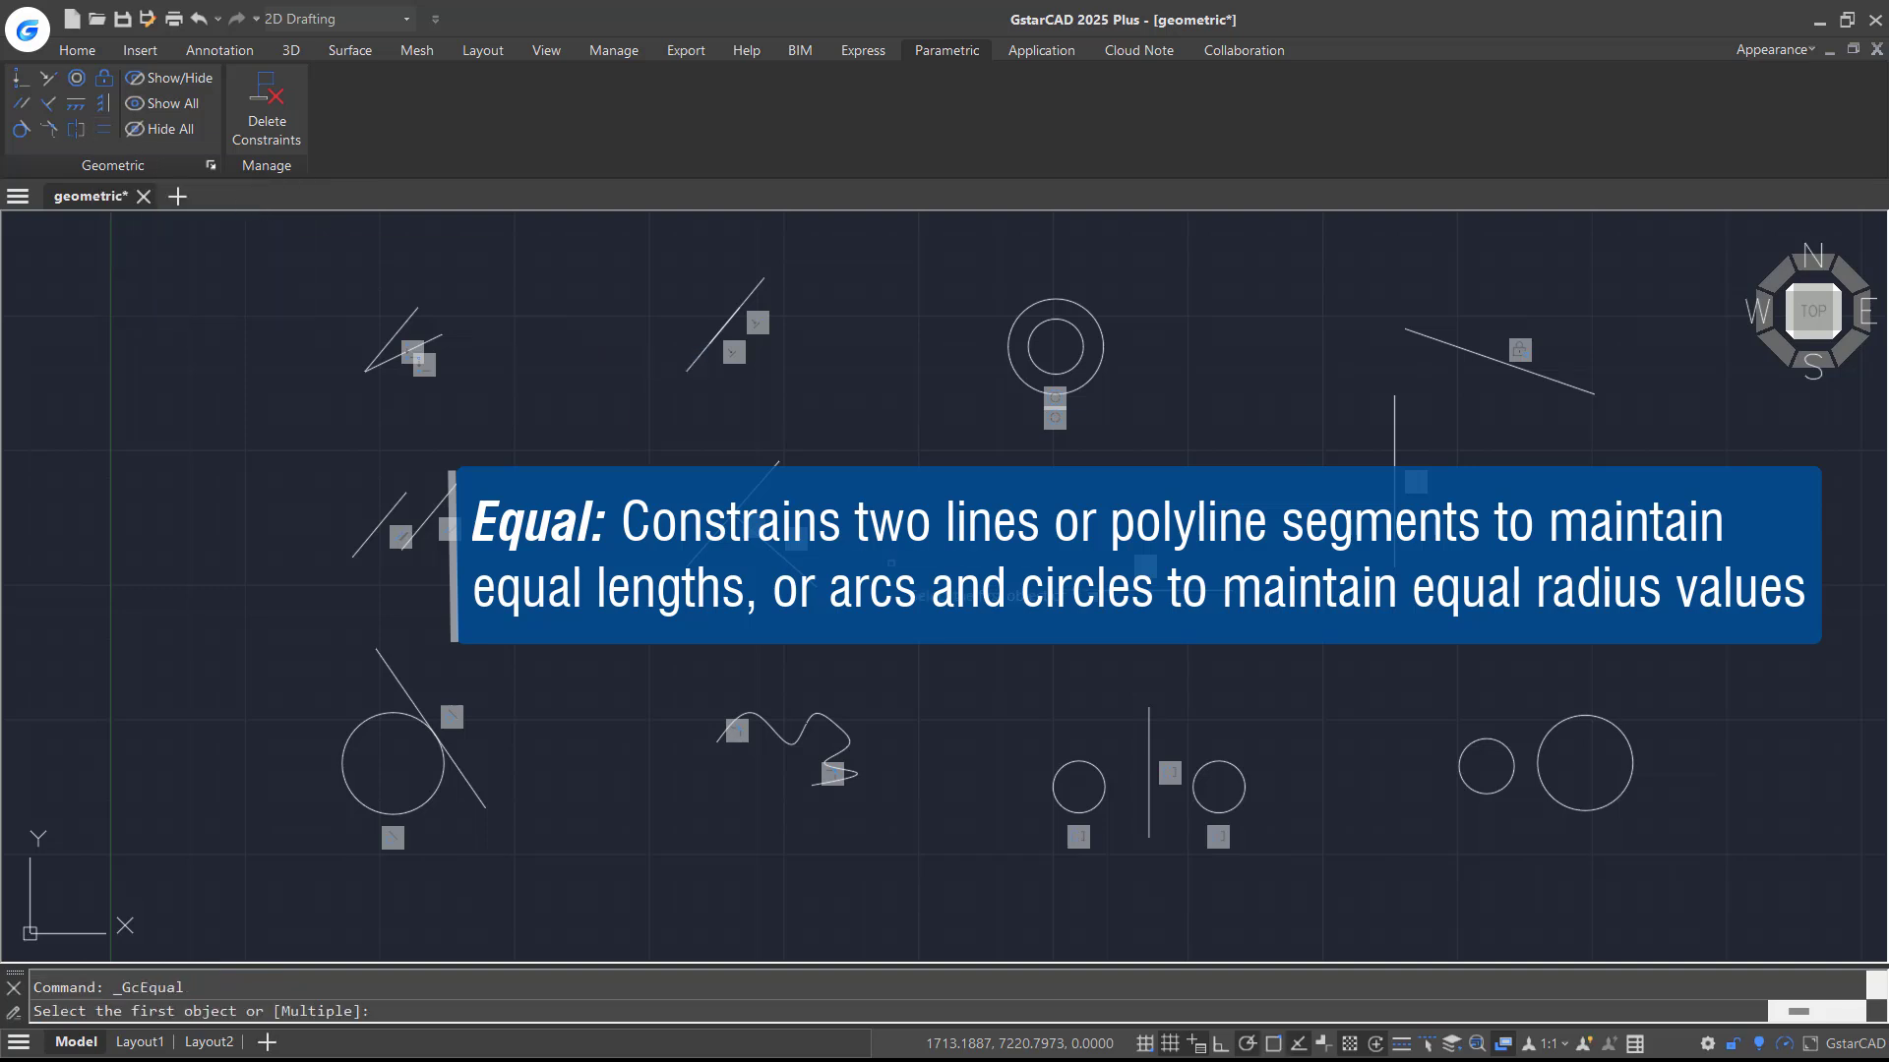
pyautogui.click(1461, 763)
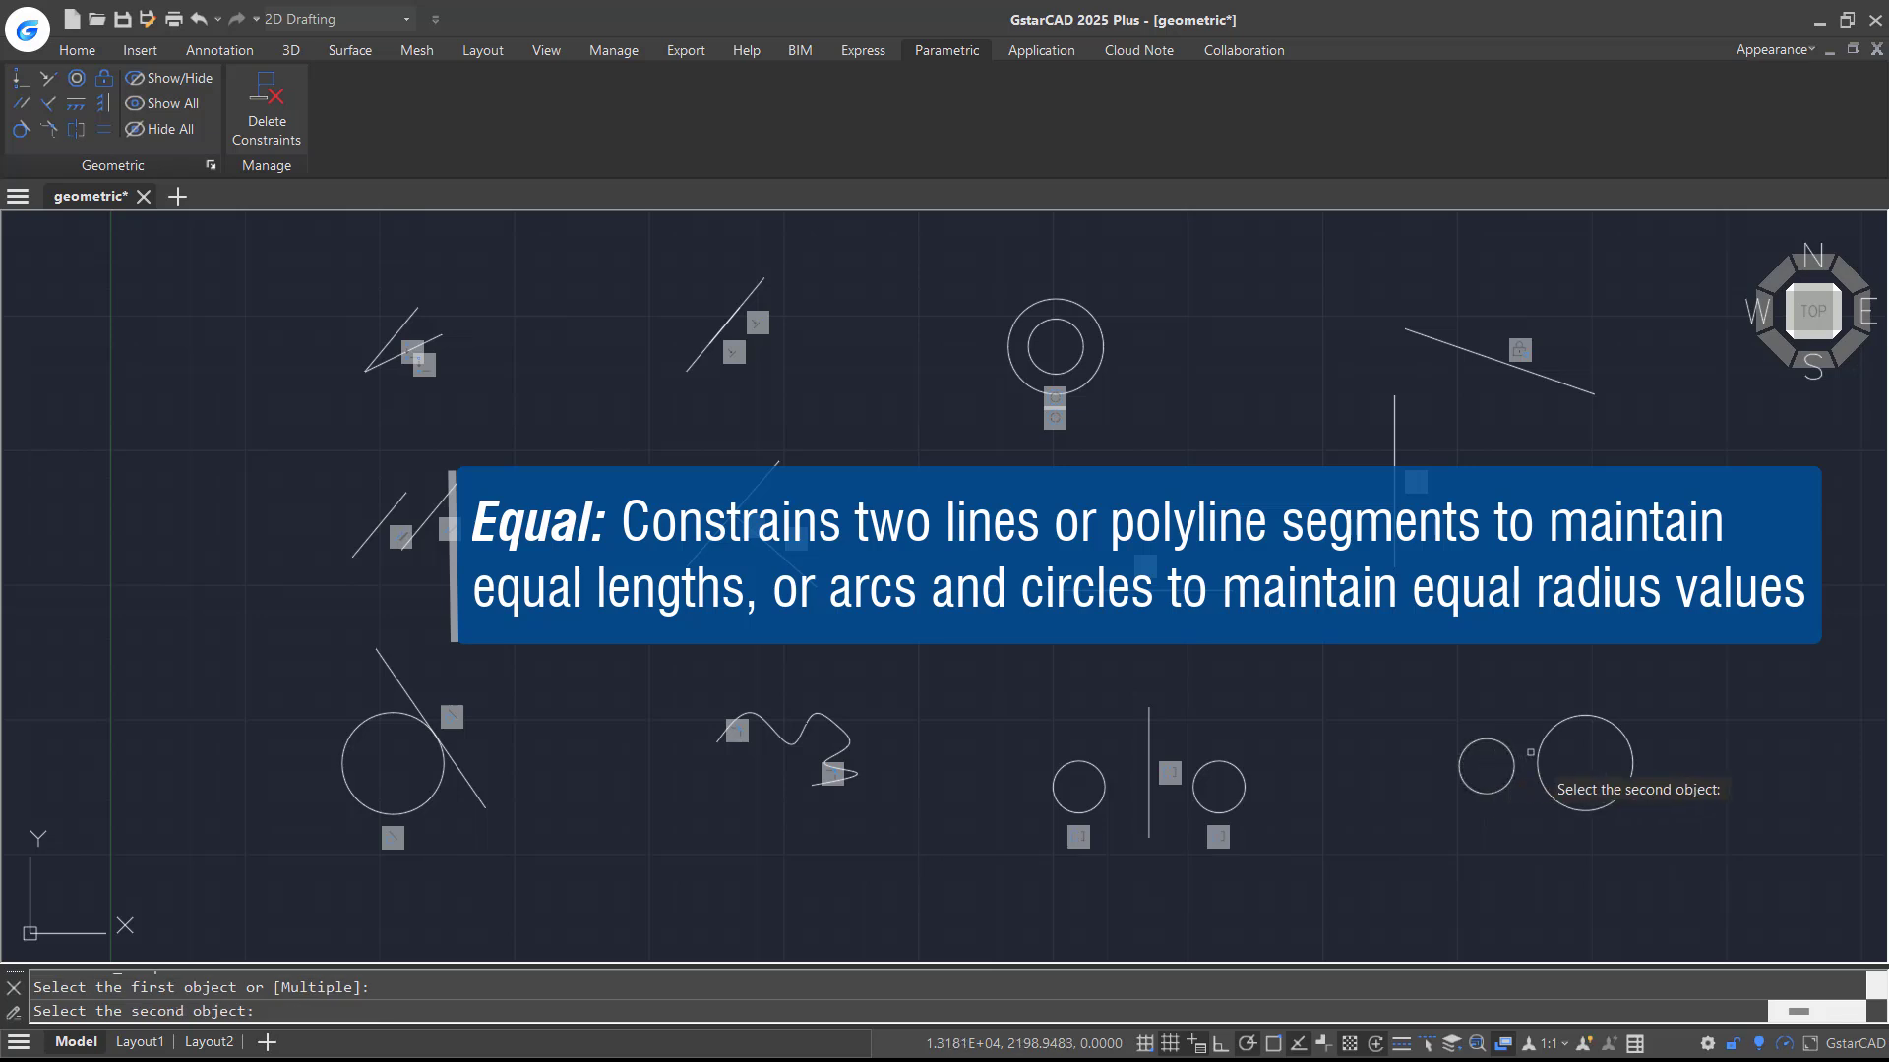
pyautogui.click(1535, 752)
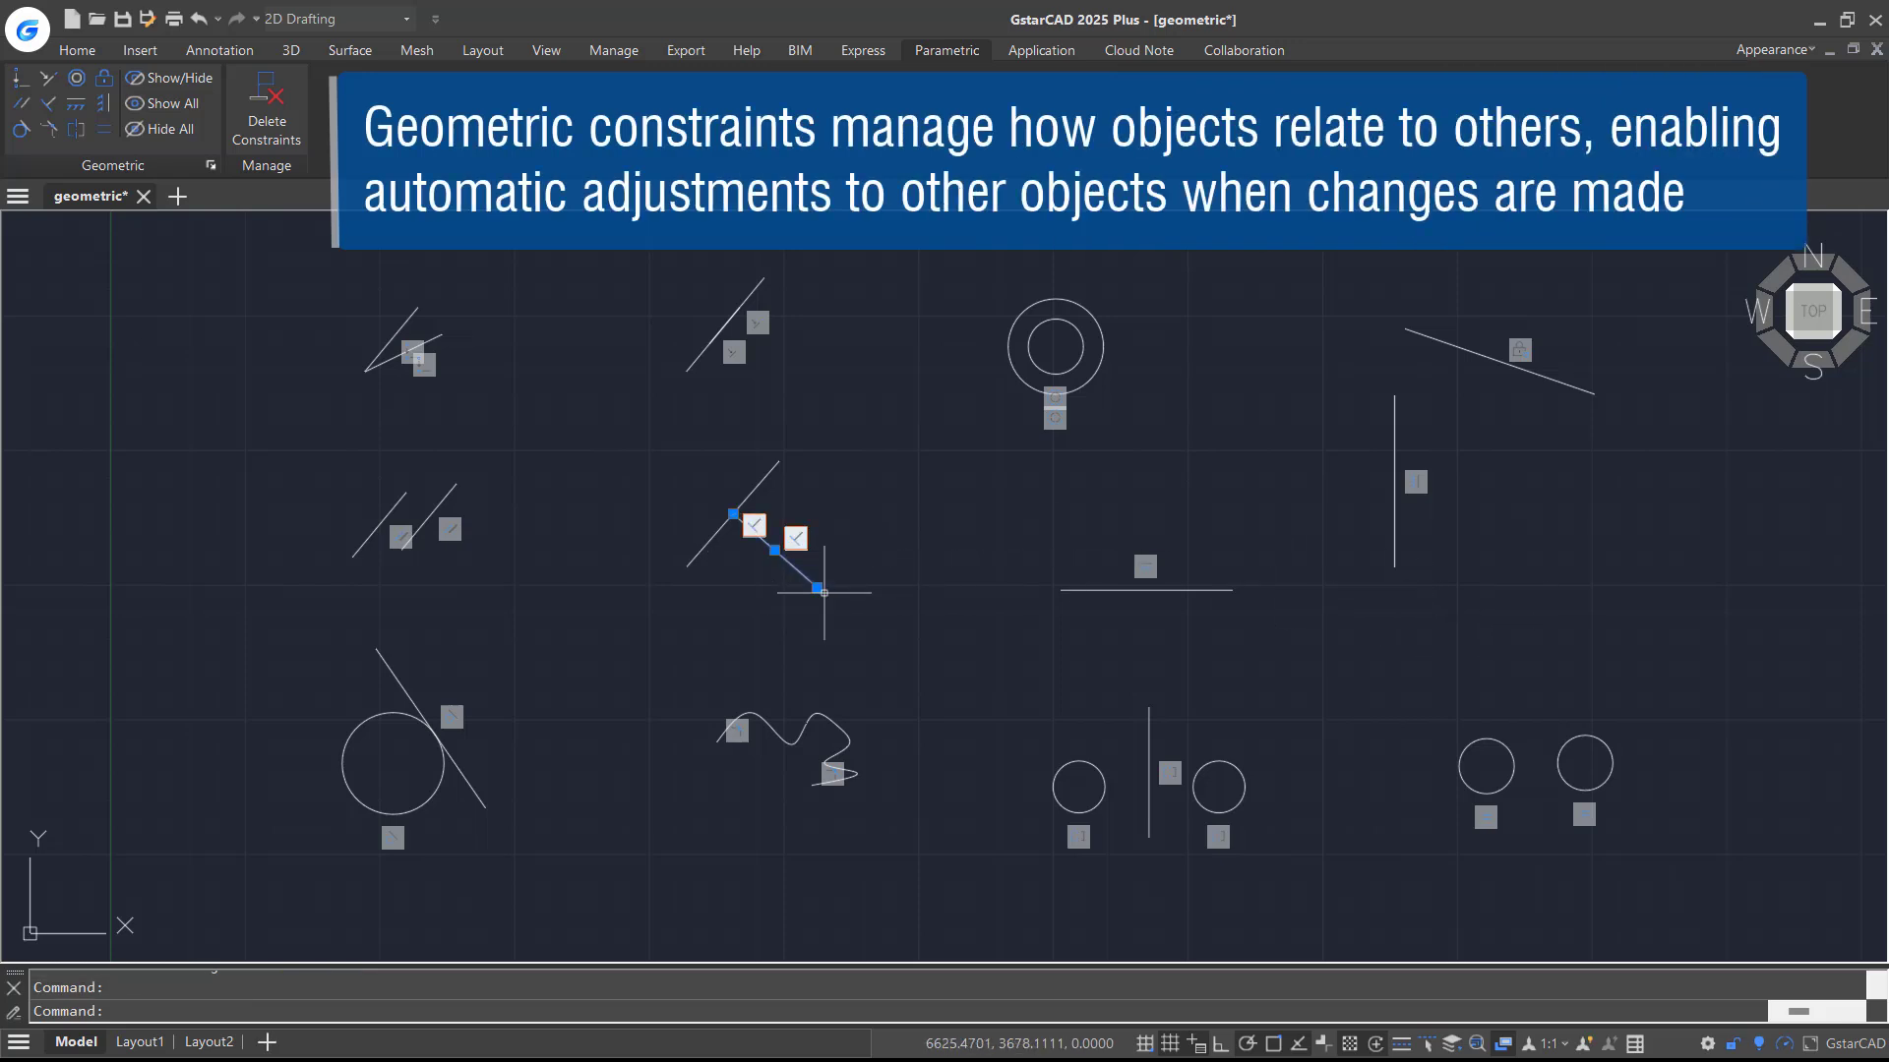
# Stretch the free lower end of the shorter perpendicular line in the middle row up and to the right, so the line slopes gently upward
pyautogui.click(817, 587)
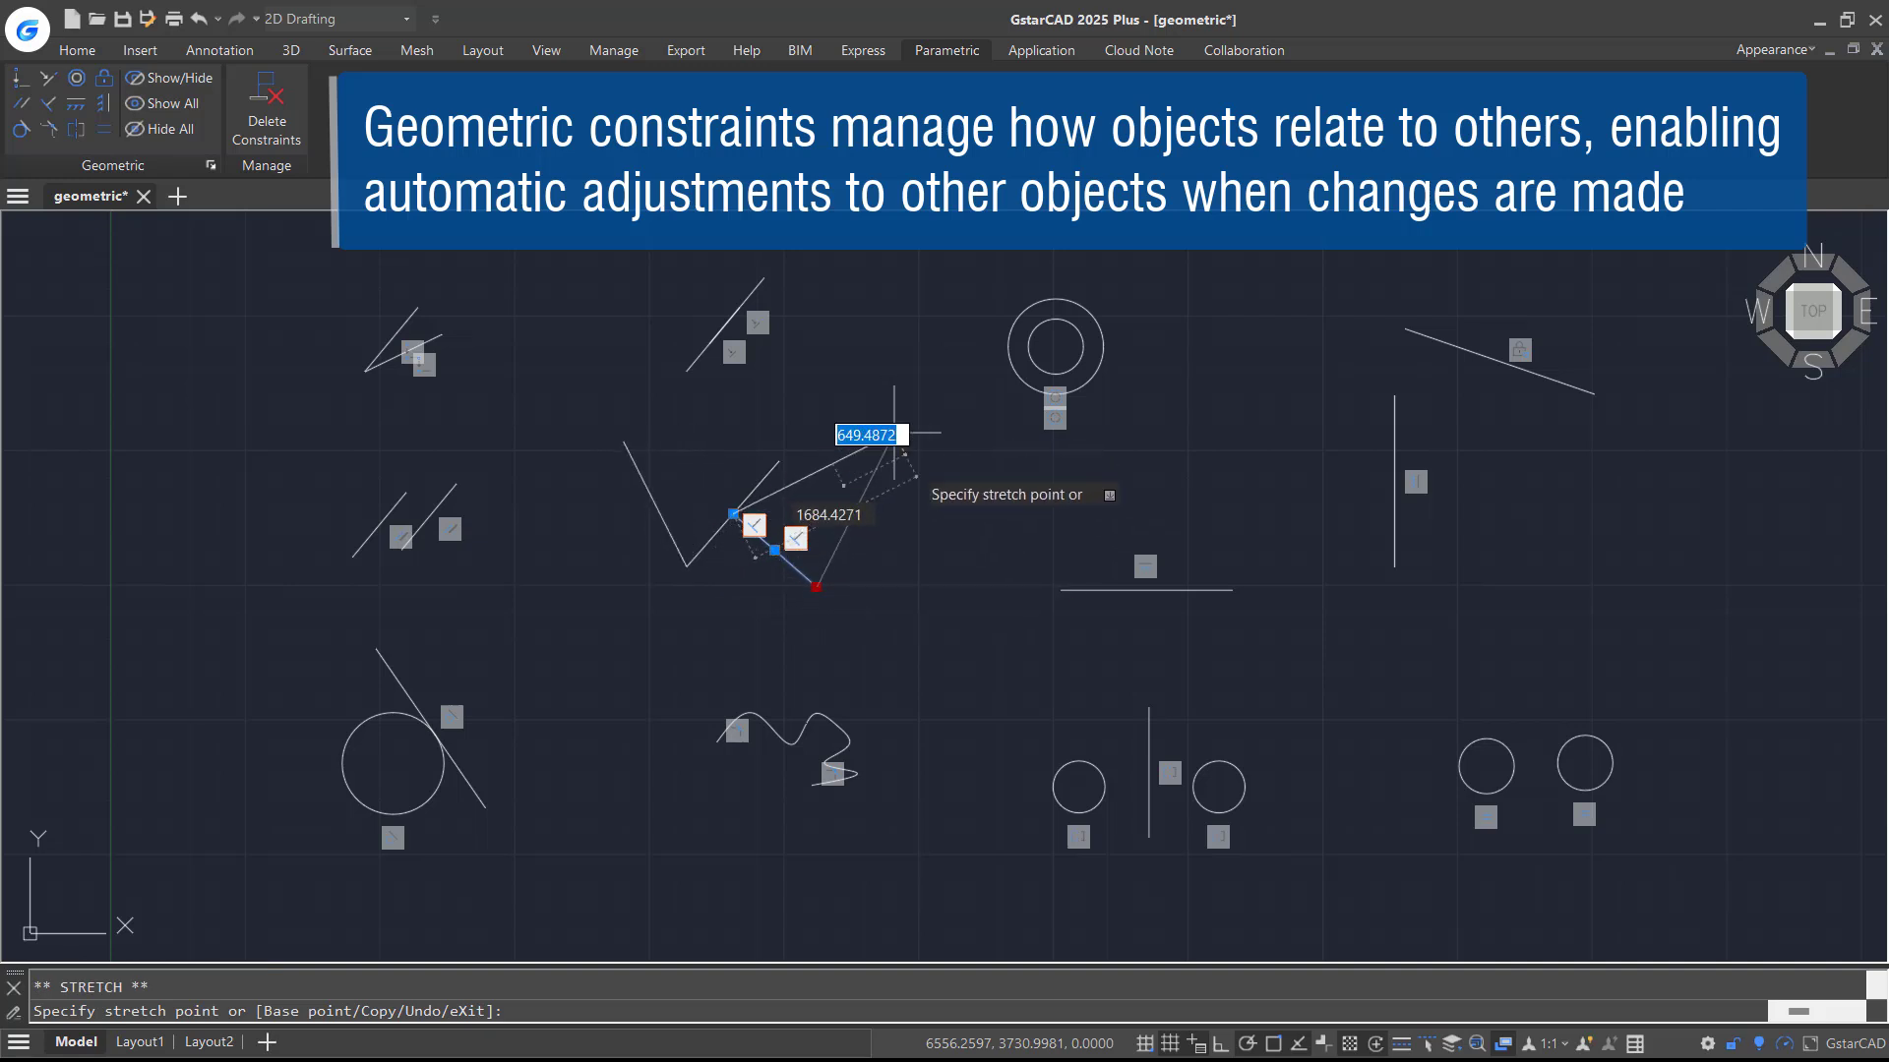
pyautogui.click(903, 482)
pyautogui.press('Escape')
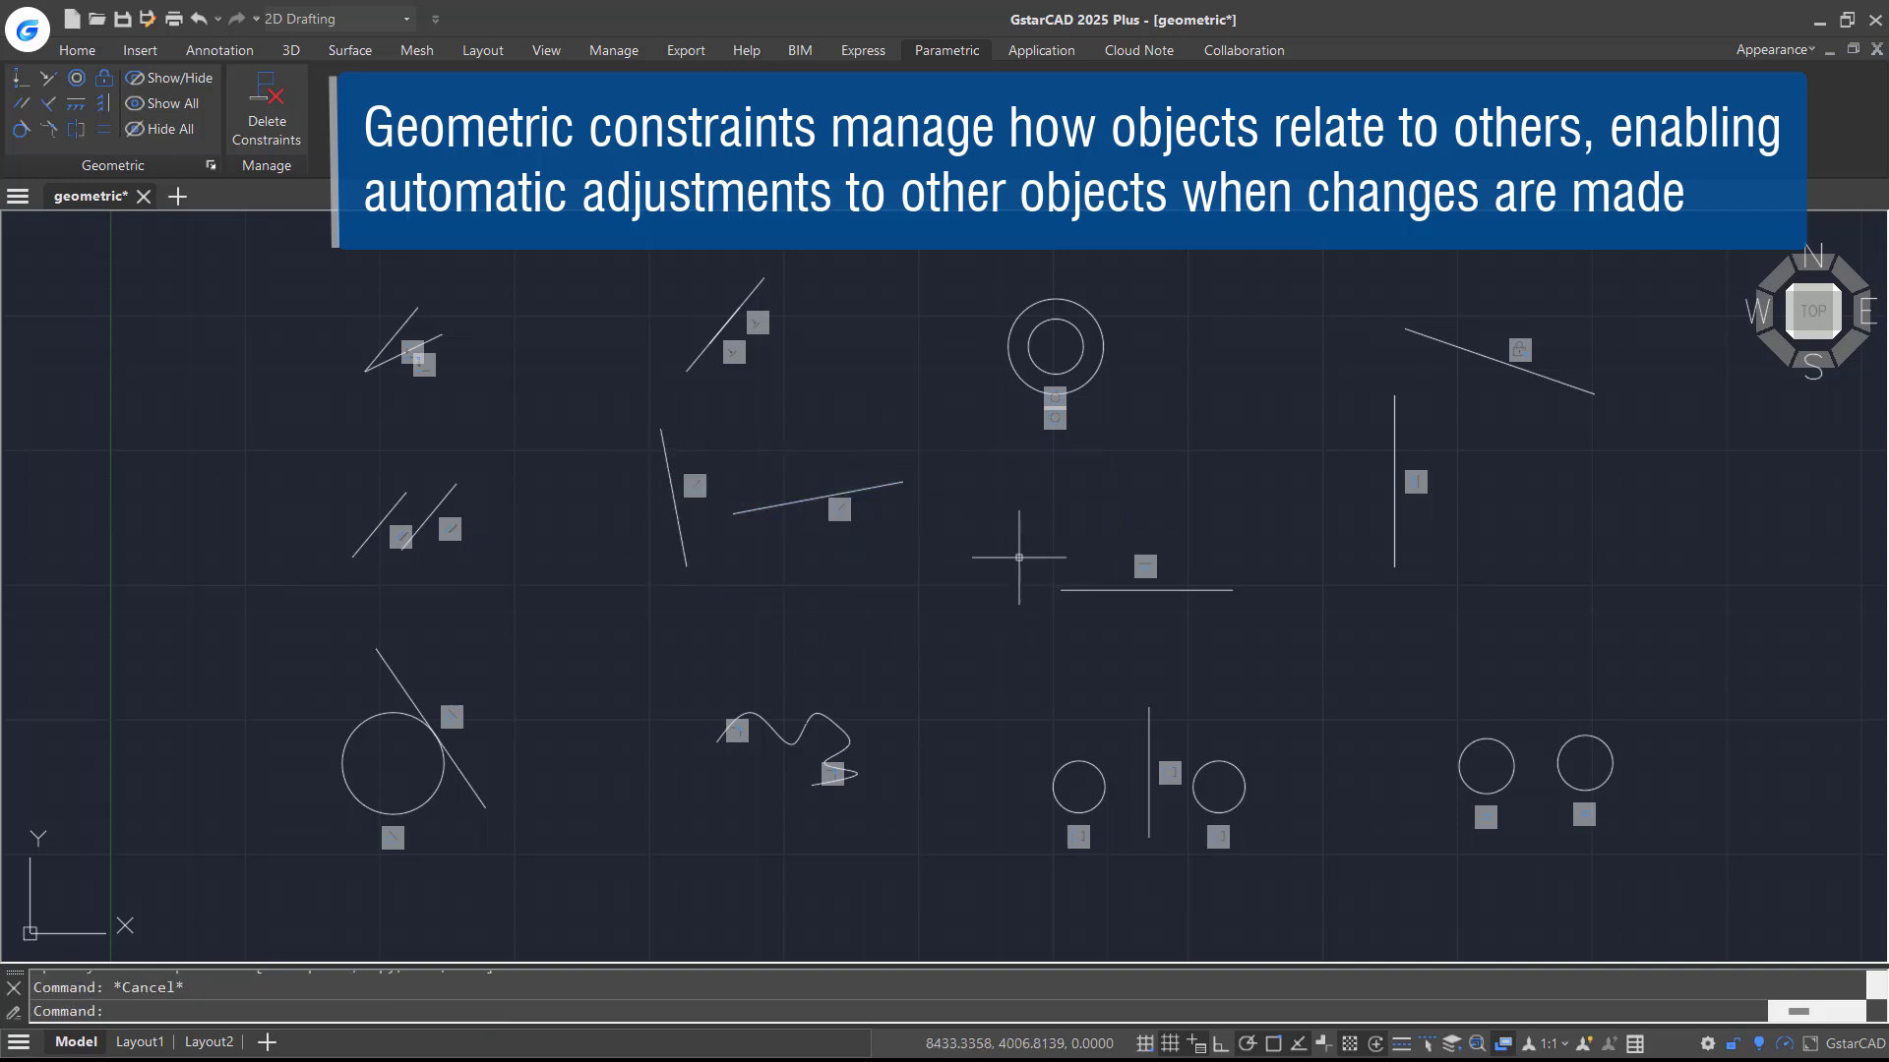
# Move the circle right of the bottom-row vertical symmetry line by its center, slightly up and away from the line
pyautogui.click(1241, 787)
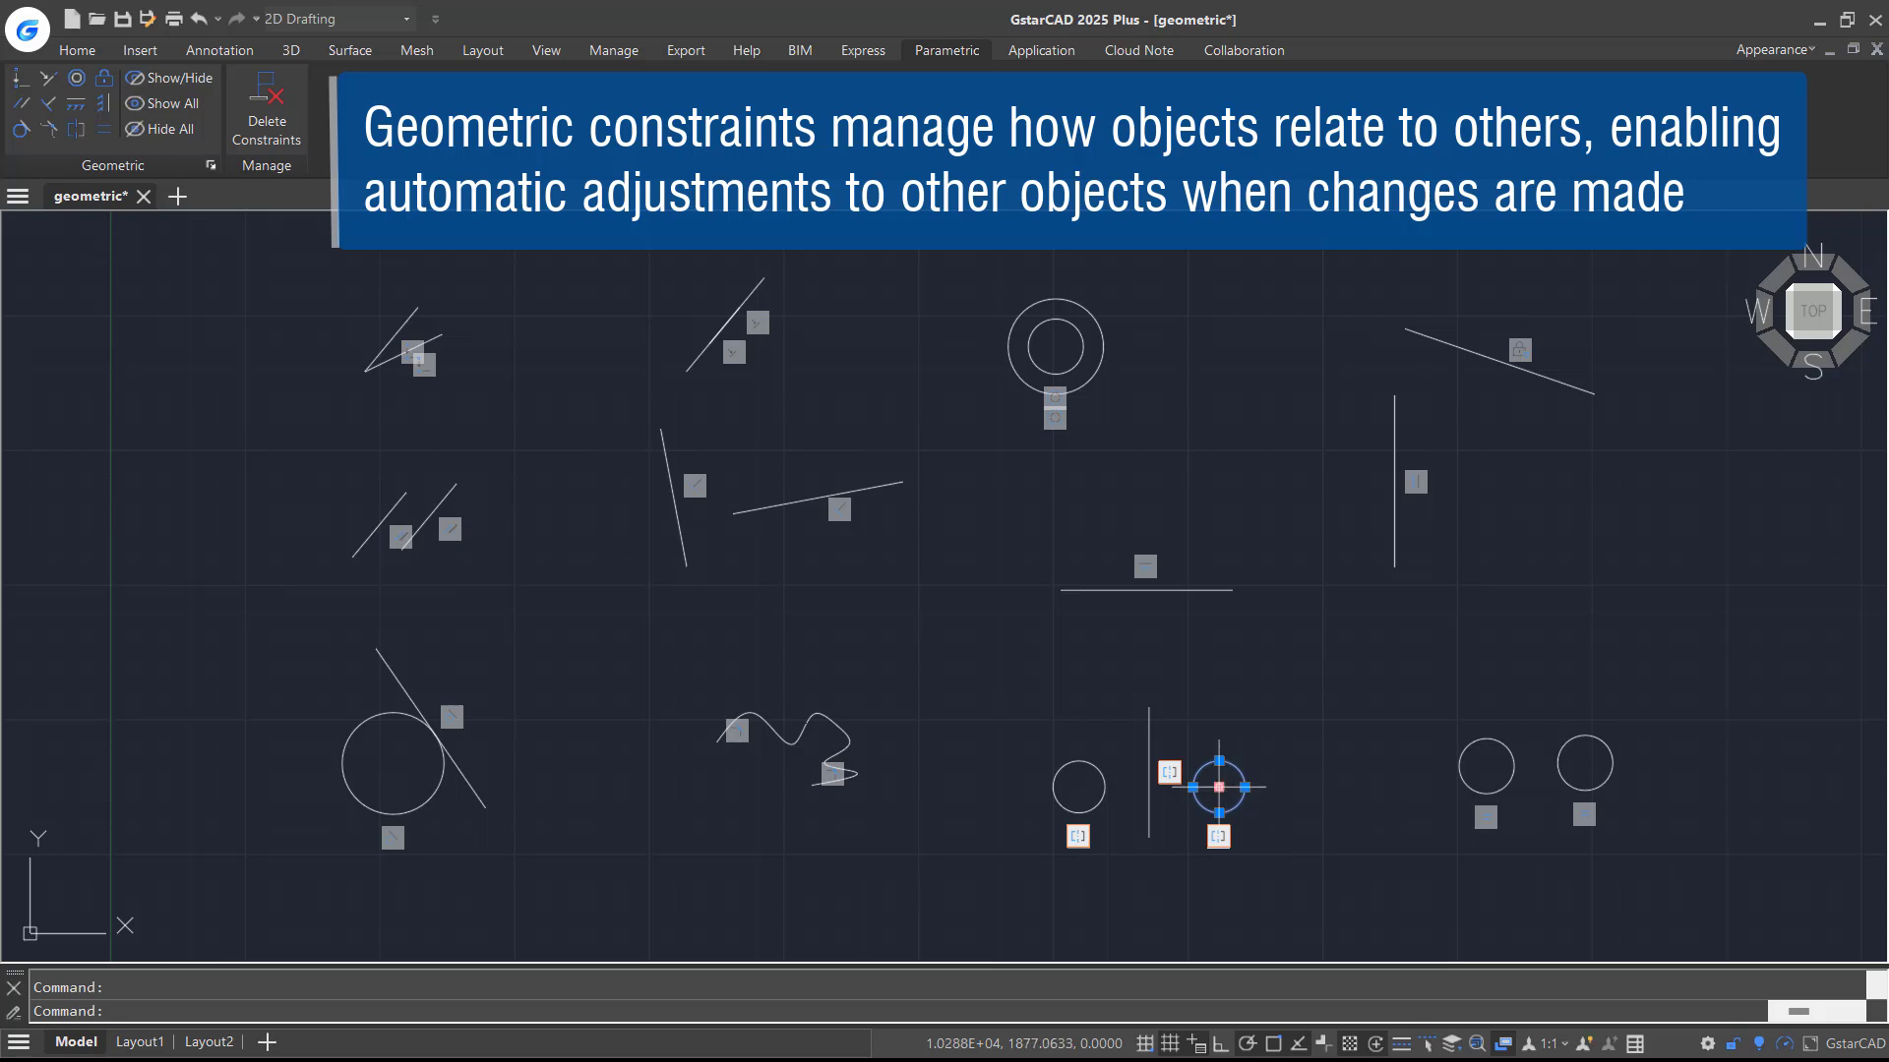
pyautogui.click(1219, 787)
pyautogui.click(1253, 713)
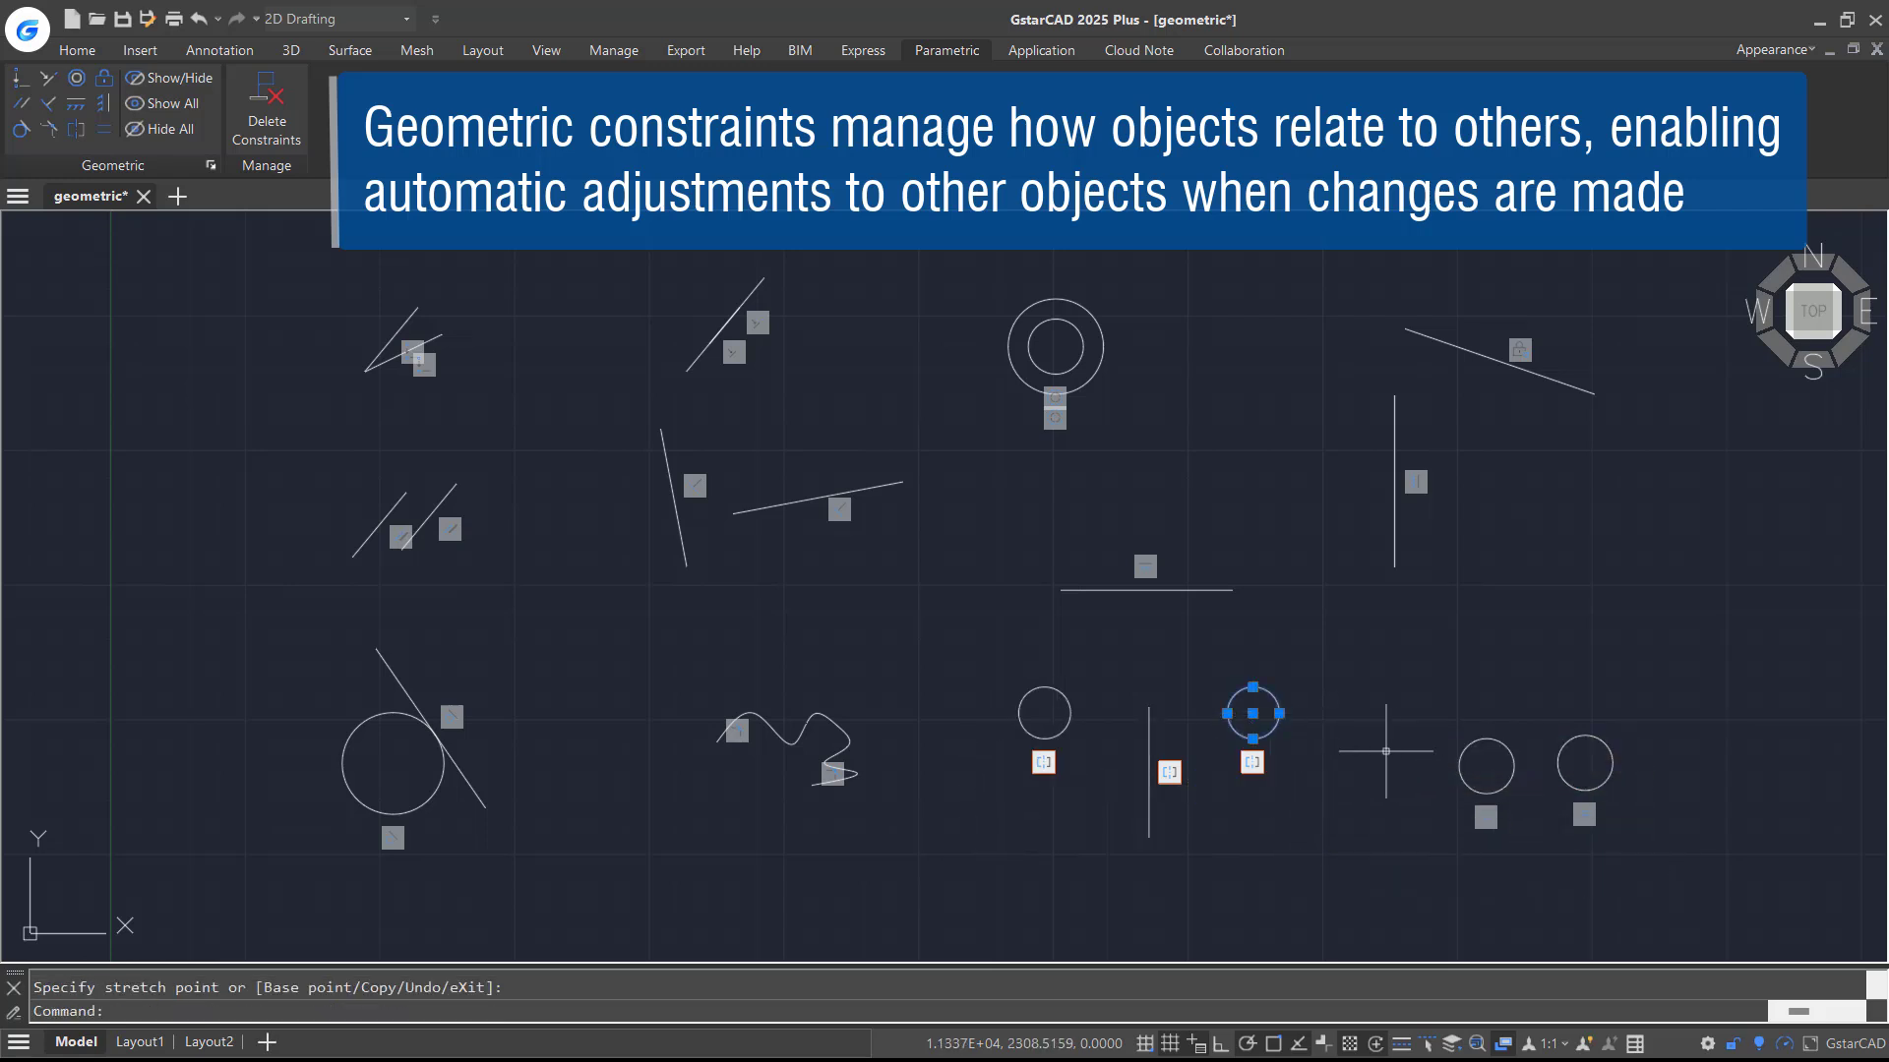
pyautogui.press('Escape')
# Enlarge the left circle of the equal pair to more than twice its radius by stretching its top quadrant point straight up
pyautogui.click(1475, 763)
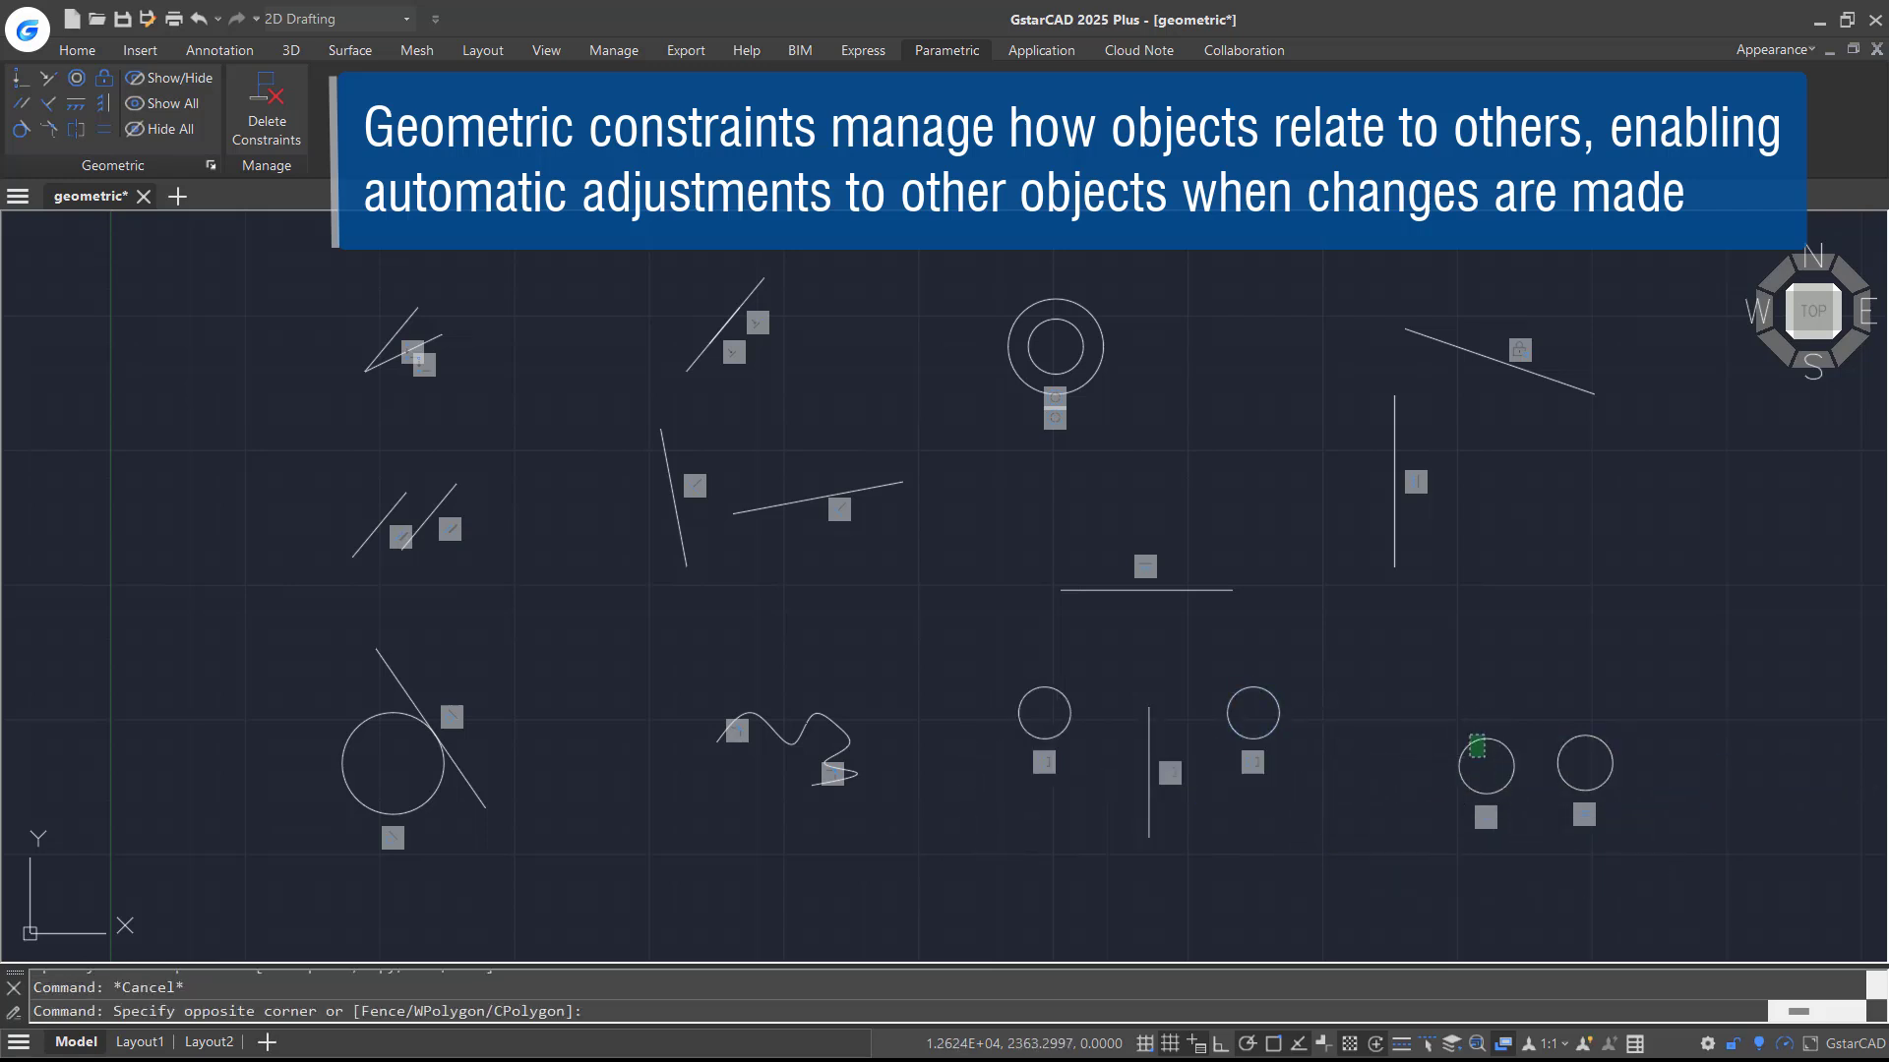
pyautogui.click(1486, 739)
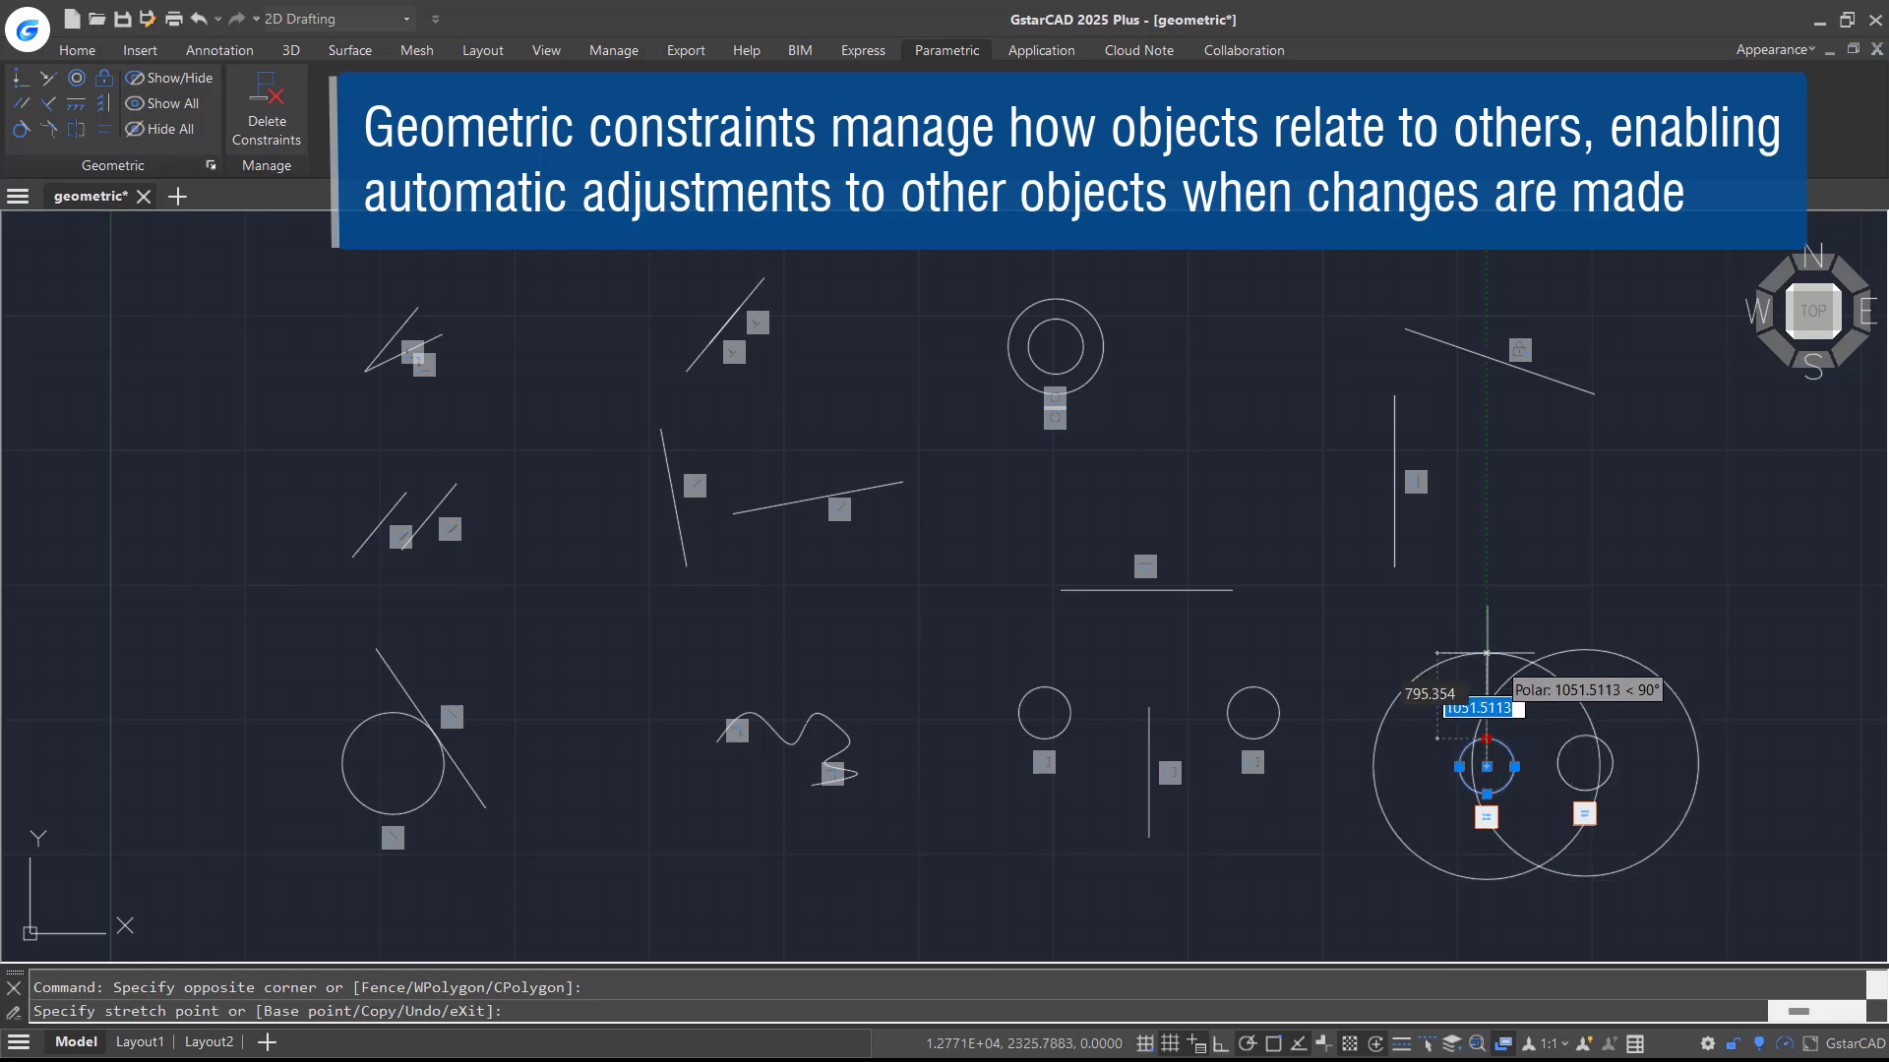
pyautogui.click(1487, 701)
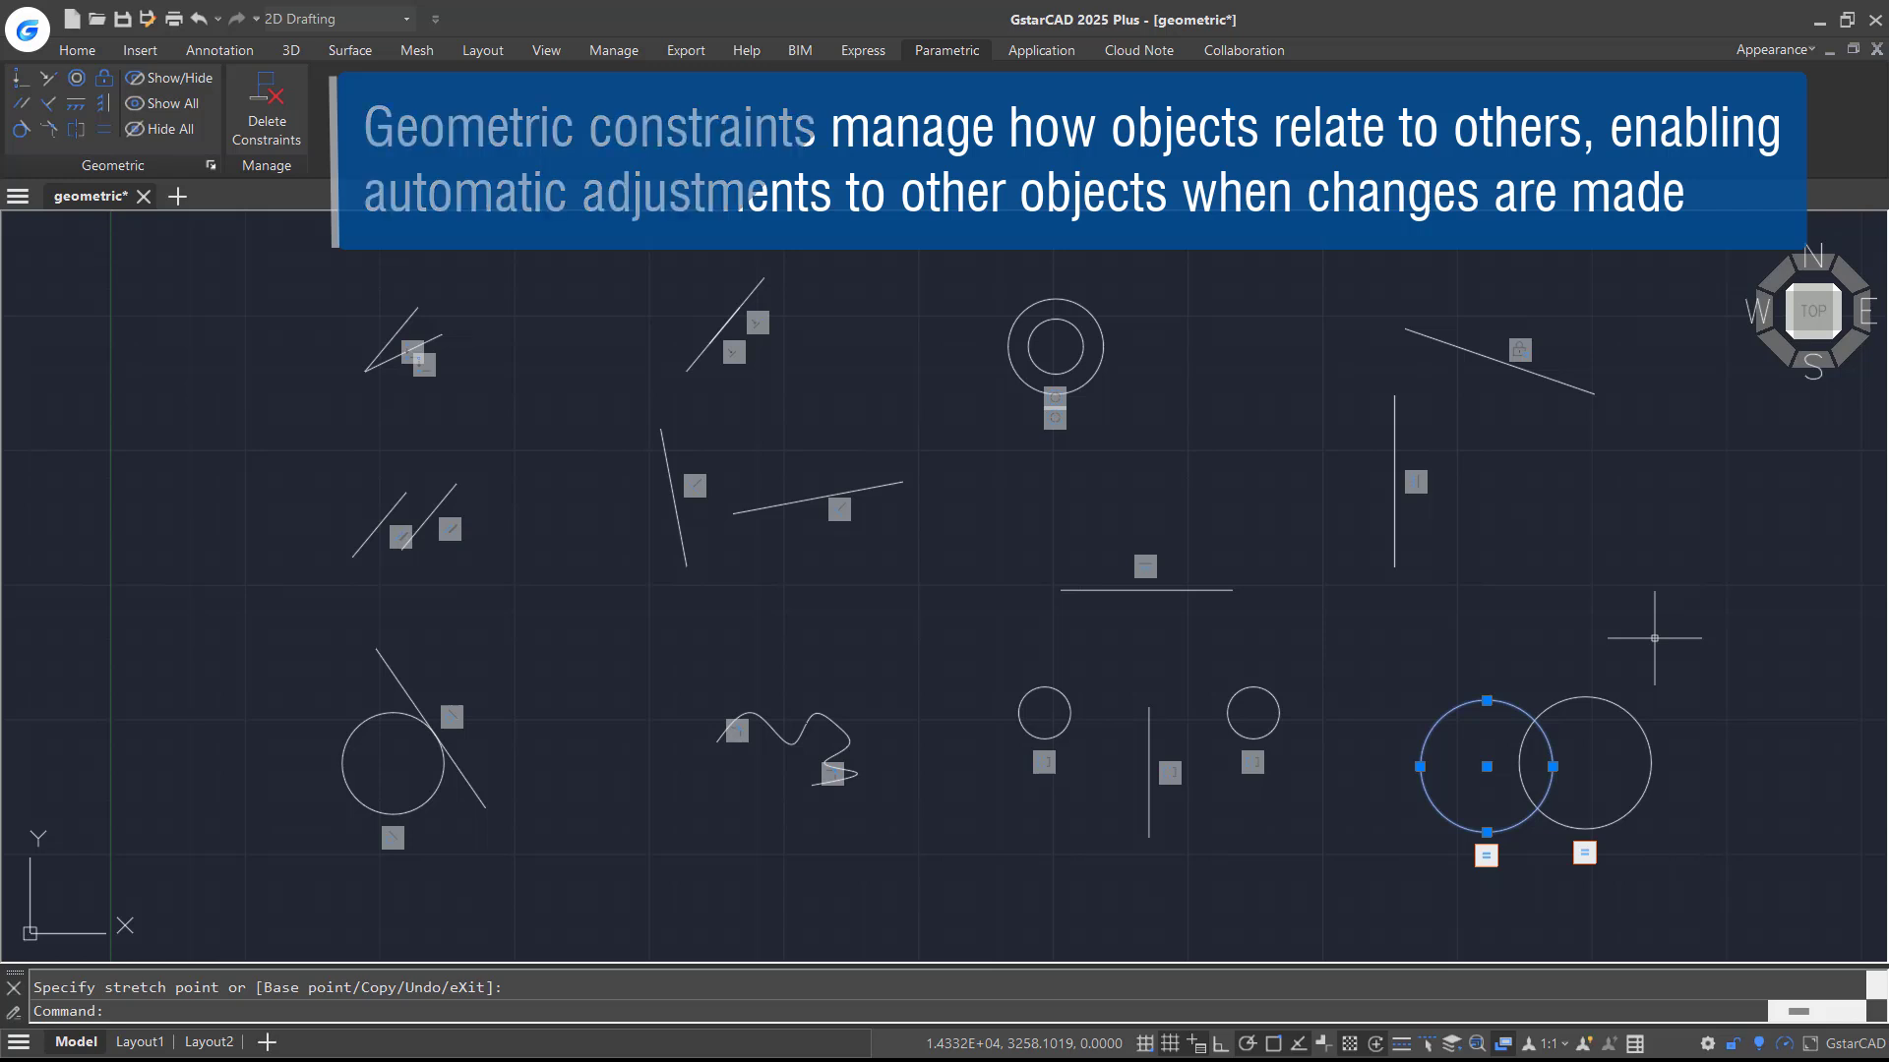
pyautogui.press('Escape')
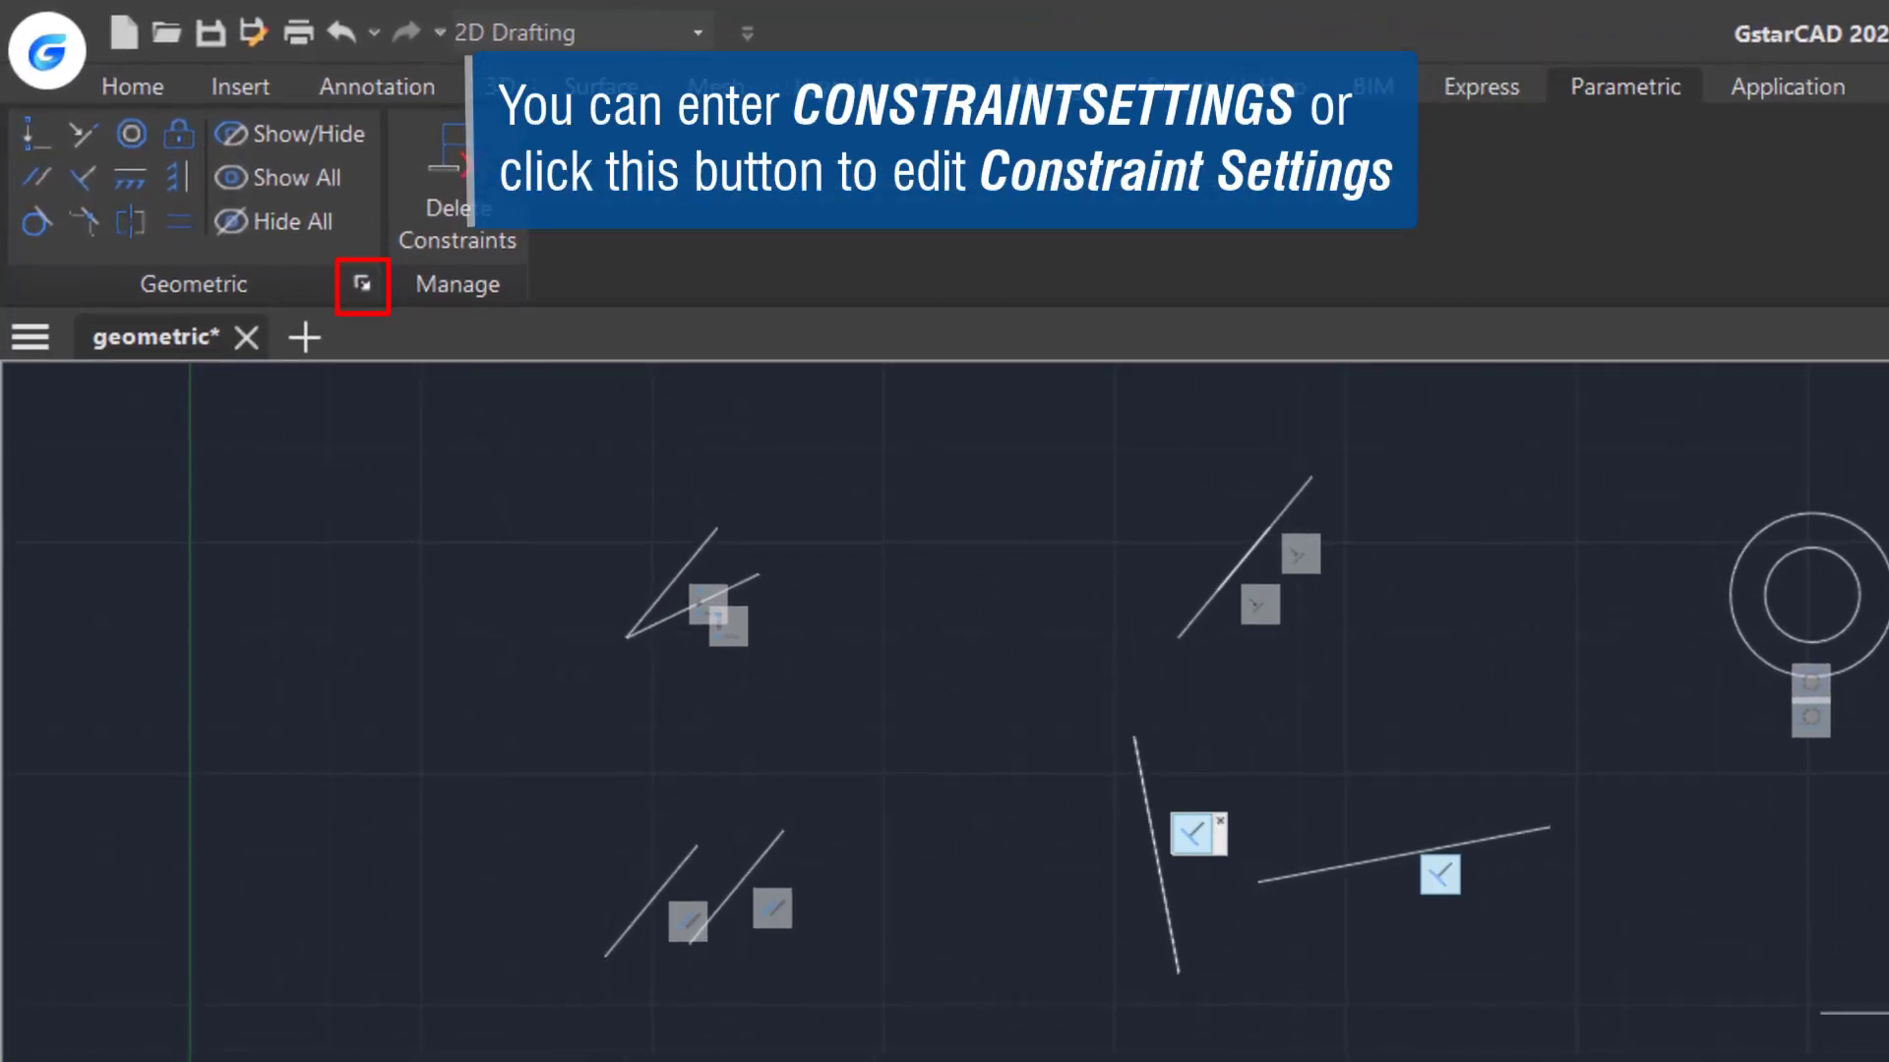
# Set the constraint bar transparency to 90 in the Constraint Settings and apply it
pyautogui.click(362, 285)
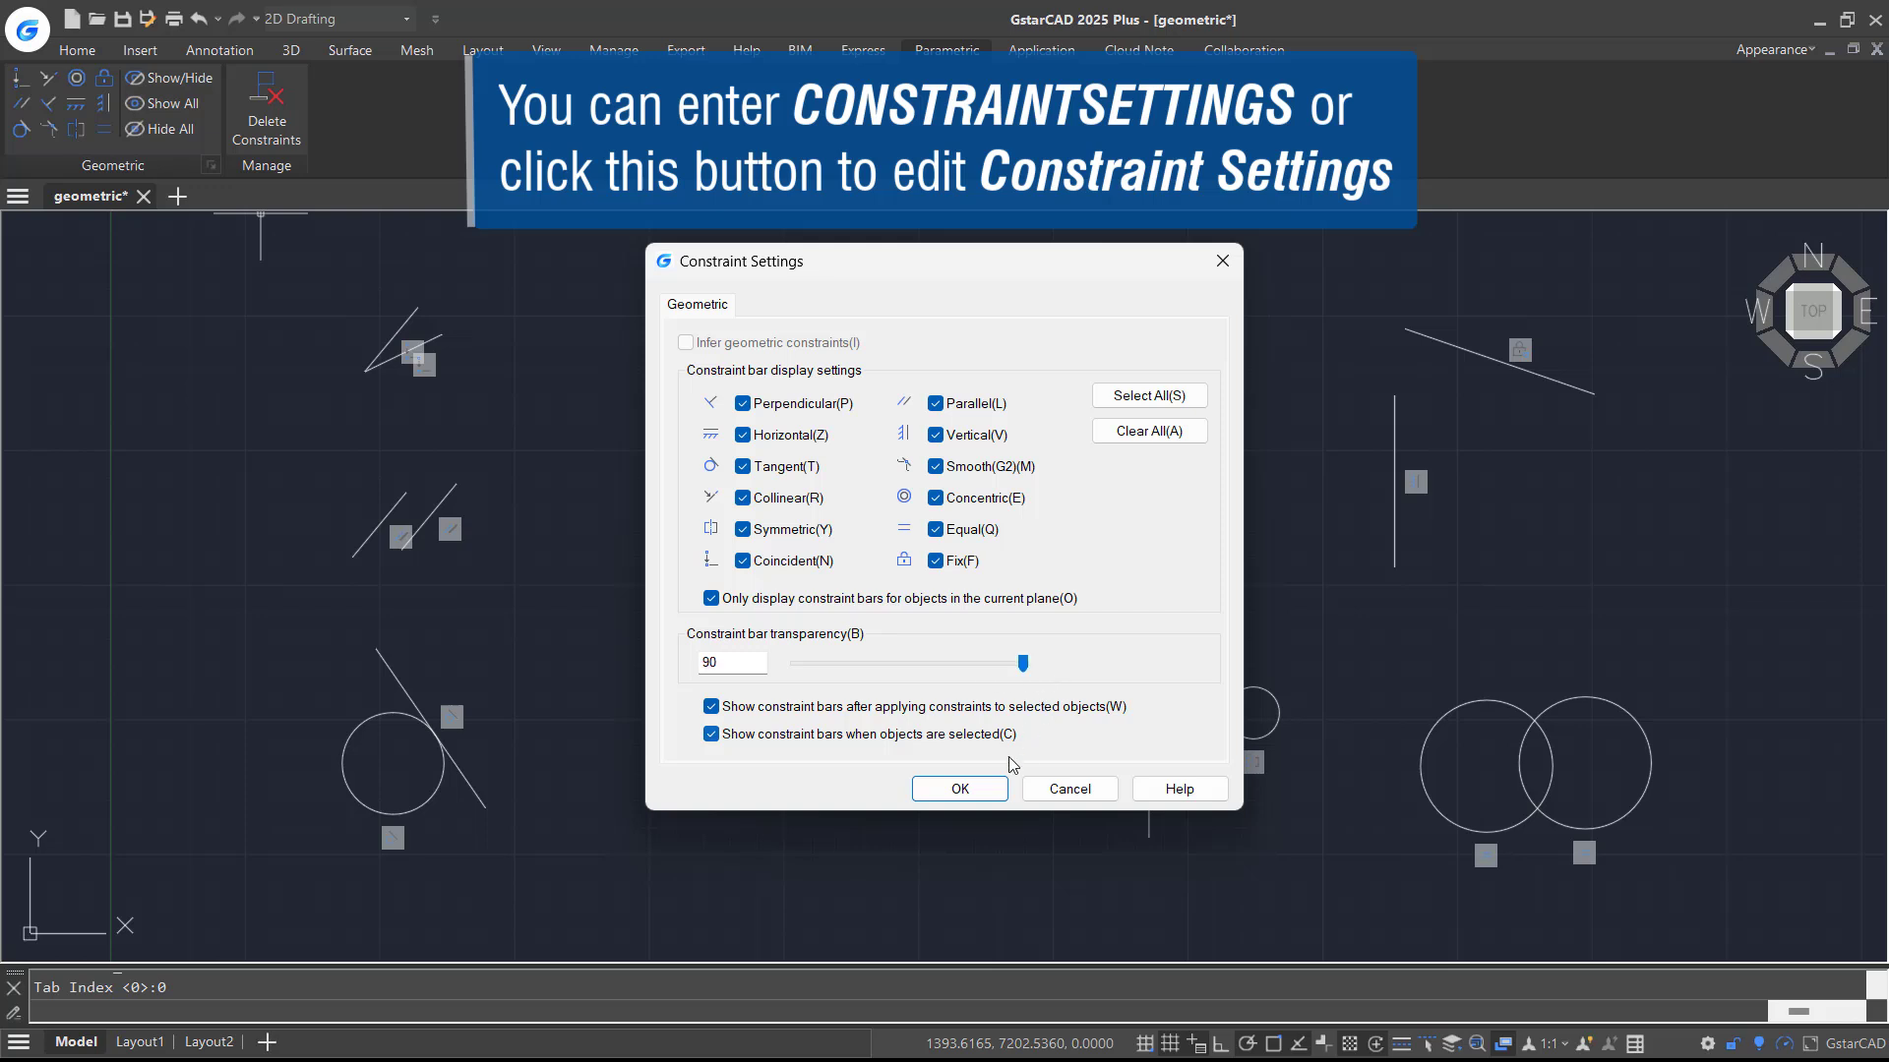
pyautogui.click(960, 790)
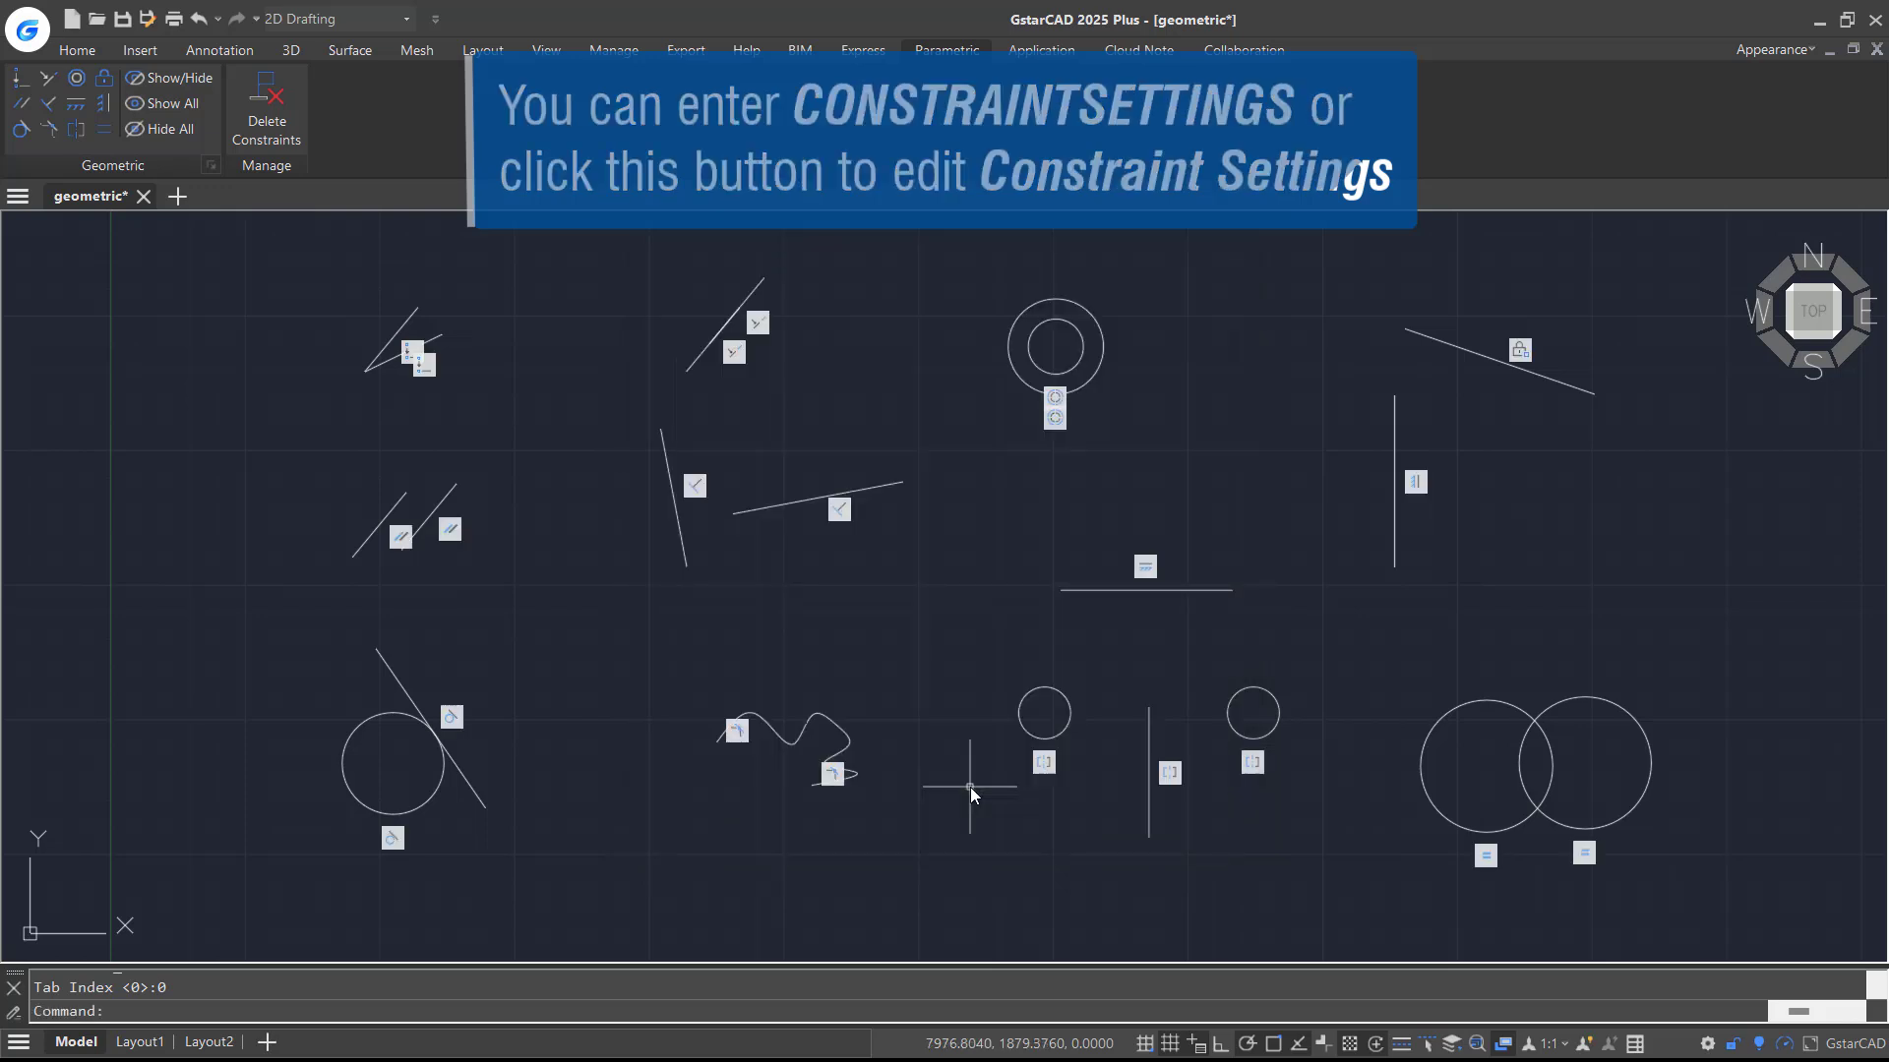